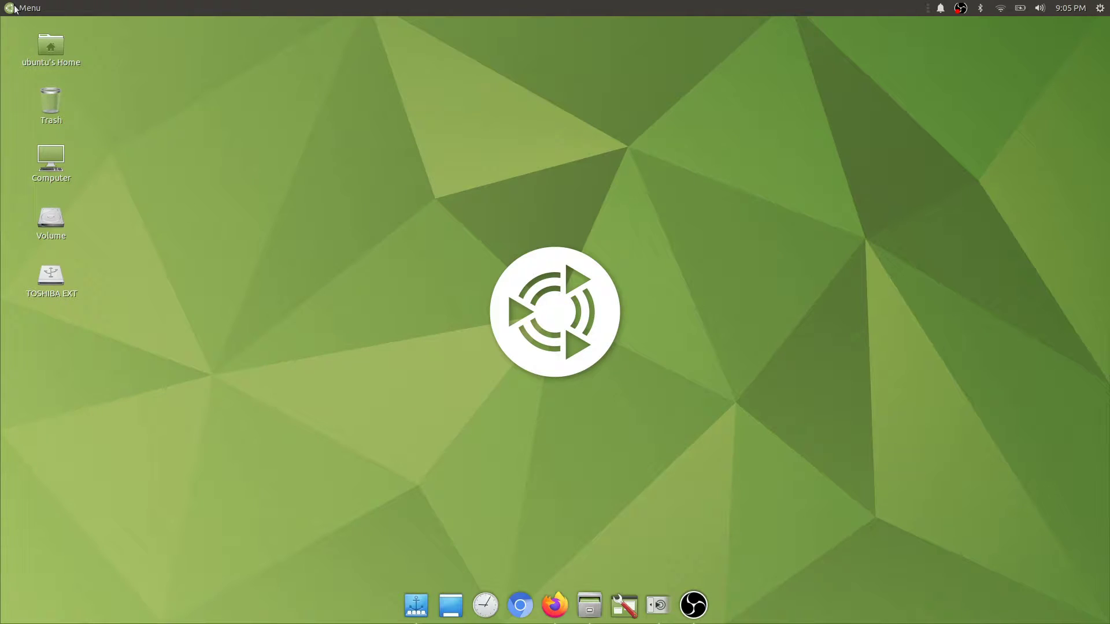
Launch MATE Tweak by searching 'twe' in the application menu
{"action": "left_click", "coordinate": [15, 7]}
{"action": "type", "text": "ywea"}
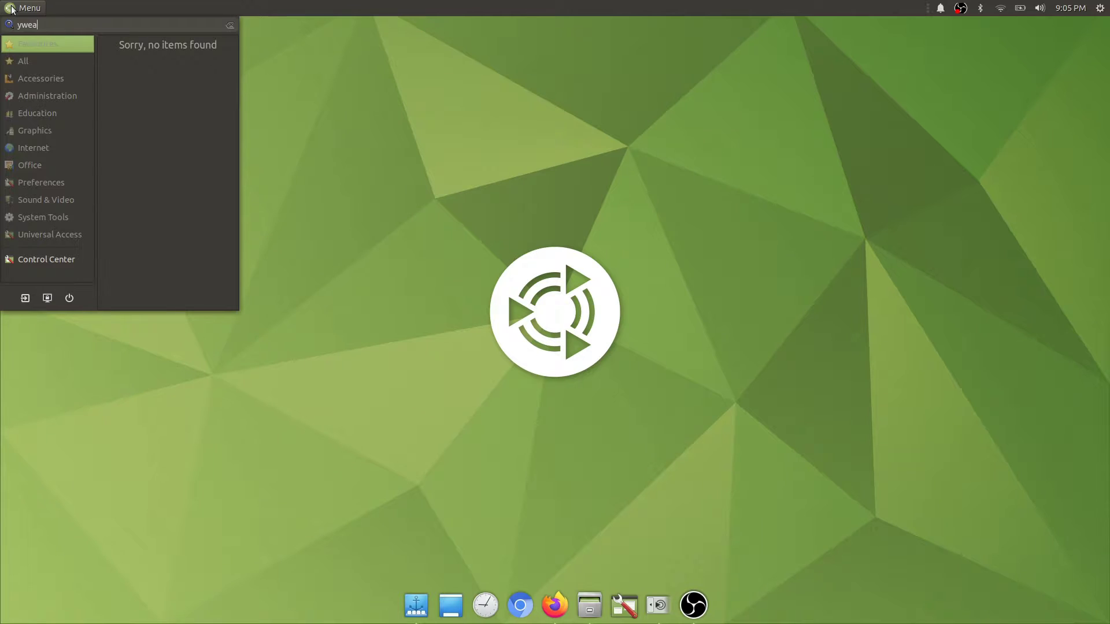
{"action": "key", "text": "BackSpace"}
{"action": "key", "text": "BackSpace"}
{"action": "key", "text": "BackSpace"}
{"action": "key", "text": "BackSpace"}
{"action": "type", "text": "twe"}
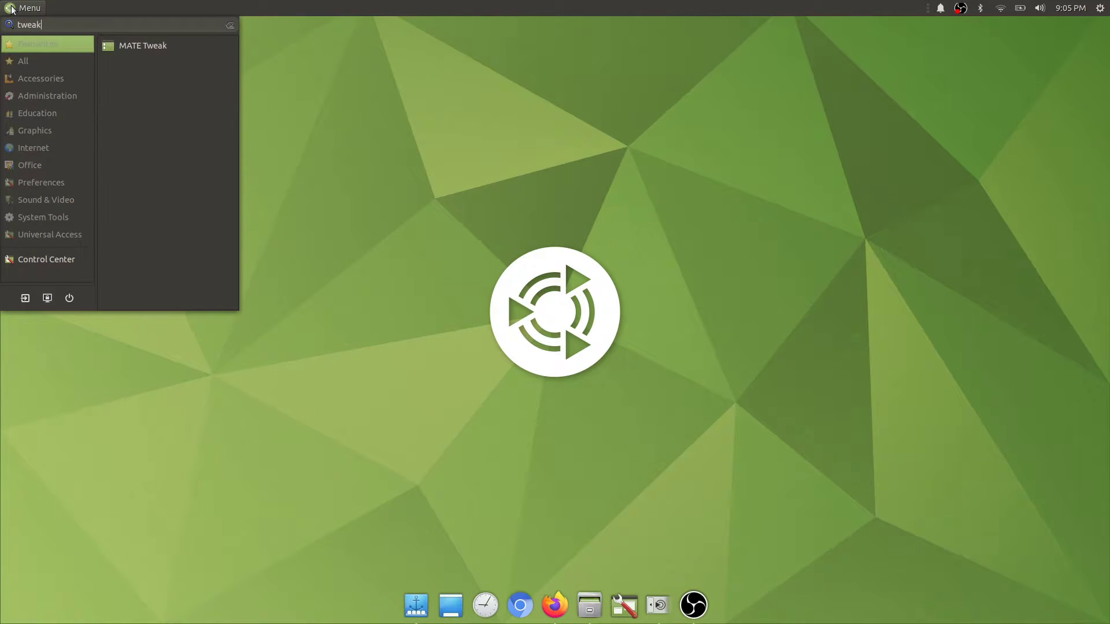
{"action": "left_click", "coordinate": [115, 40]}
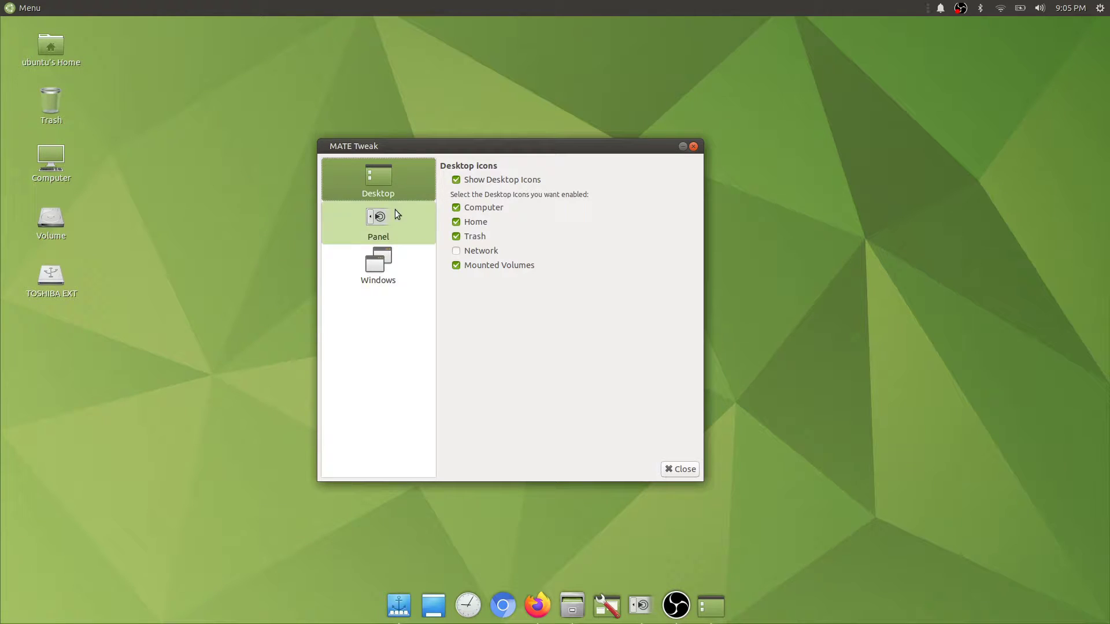
Apply the Contemporary panel layout in MATE Tweak's Panel settings
{"action": "left_click", "coordinate": [392, 226]}
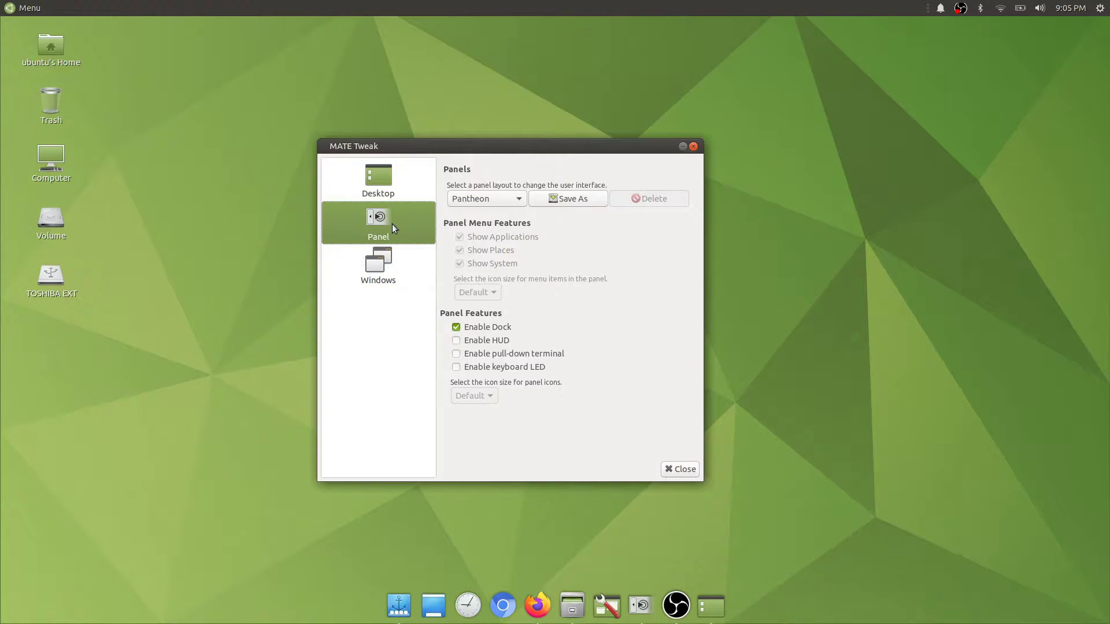
{"action": "left_click", "coordinate": [489, 202]}
{"action": "left_click", "coordinate": [493, 122]}
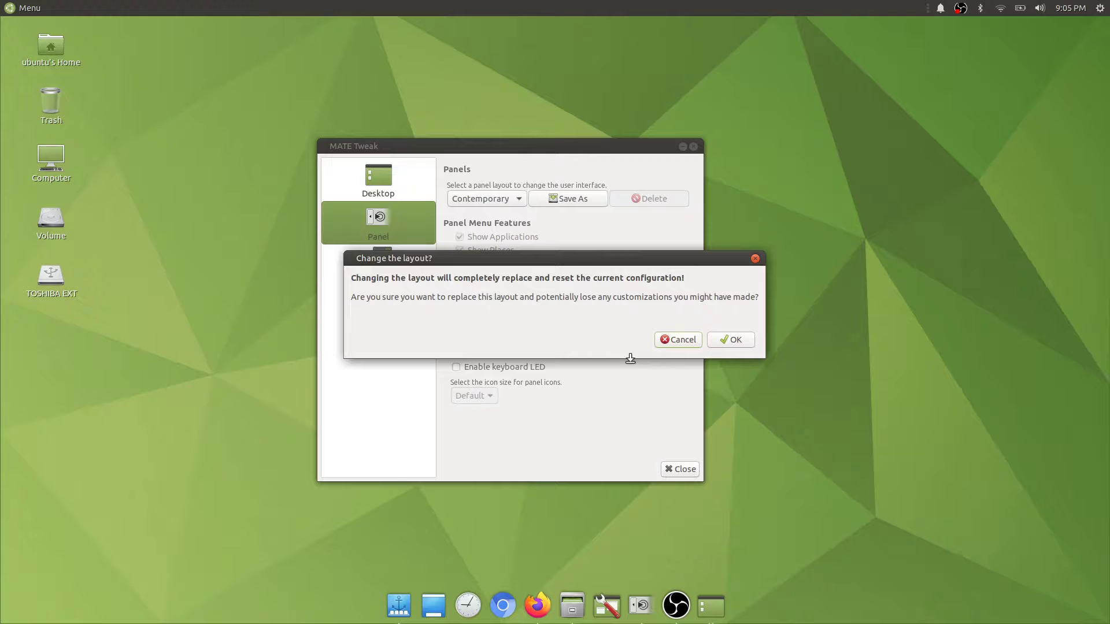
{"action": "left_click", "coordinate": [732, 339]}
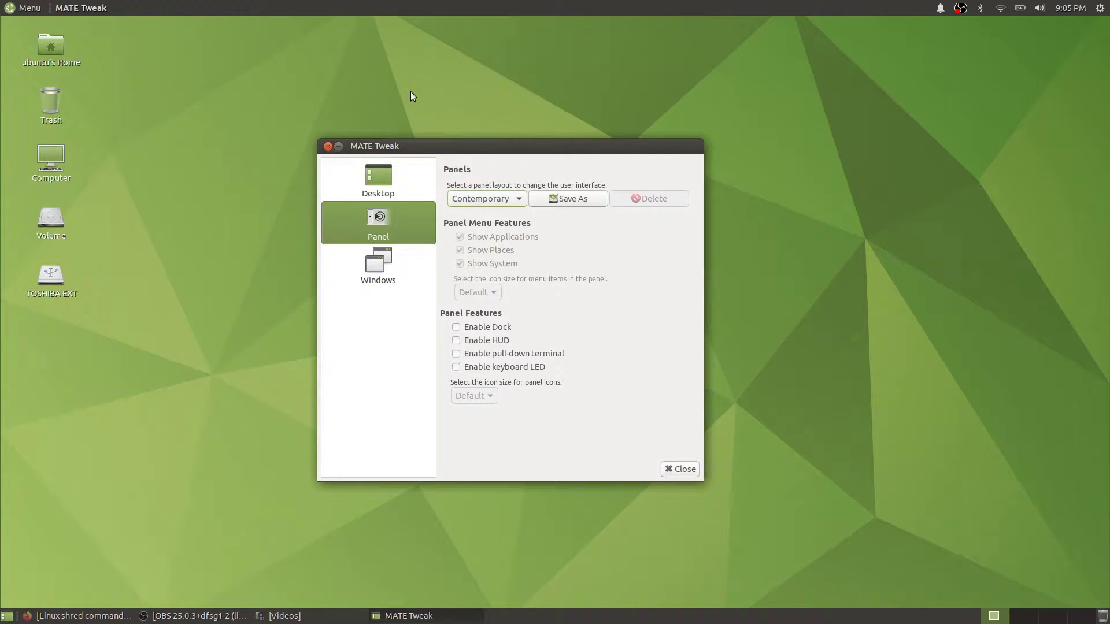
Close MATE Tweak and relaunch it by searching 'mate tweak' in the application menu
{"action": "left_click", "coordinate": [328, 146]}
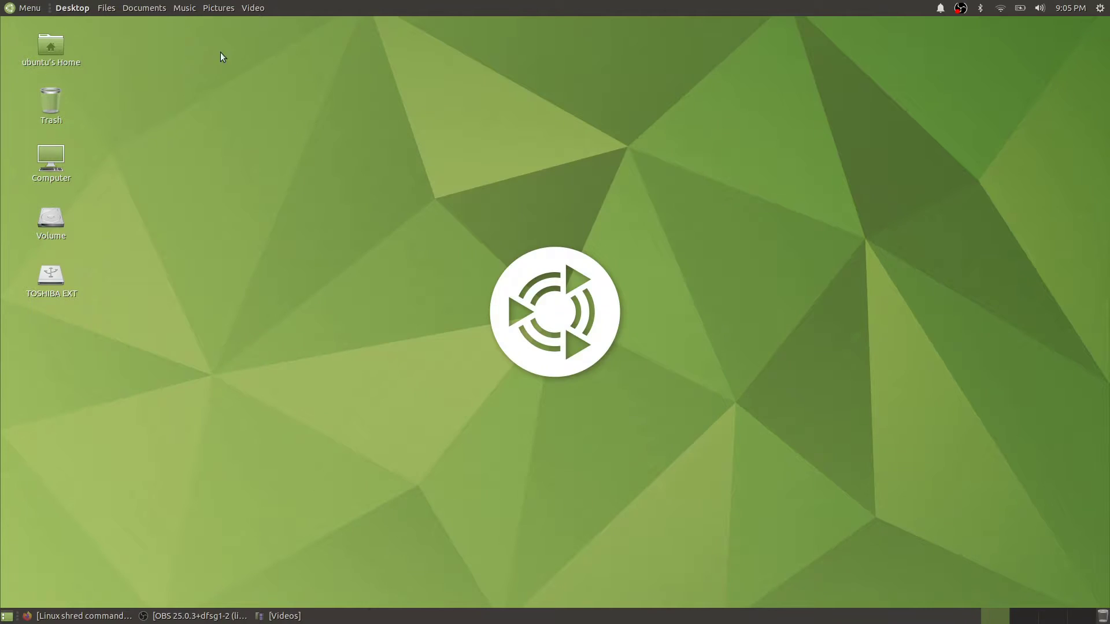
{"action": "left_click", "coordinate": [25, 7]}
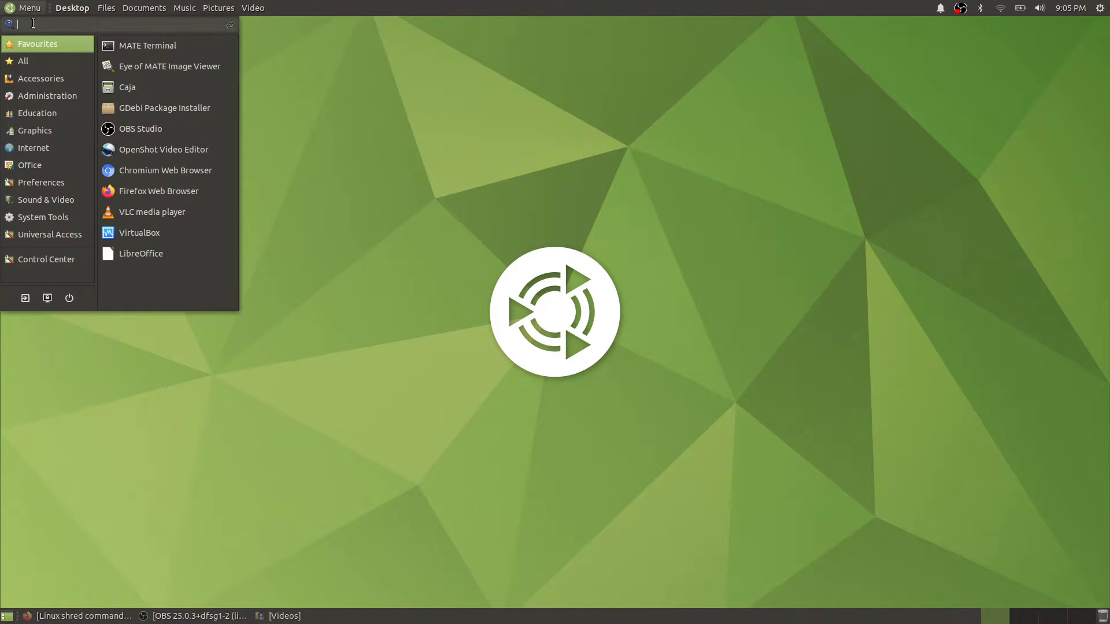
{"action": "type", "text": "mate tweaks"}
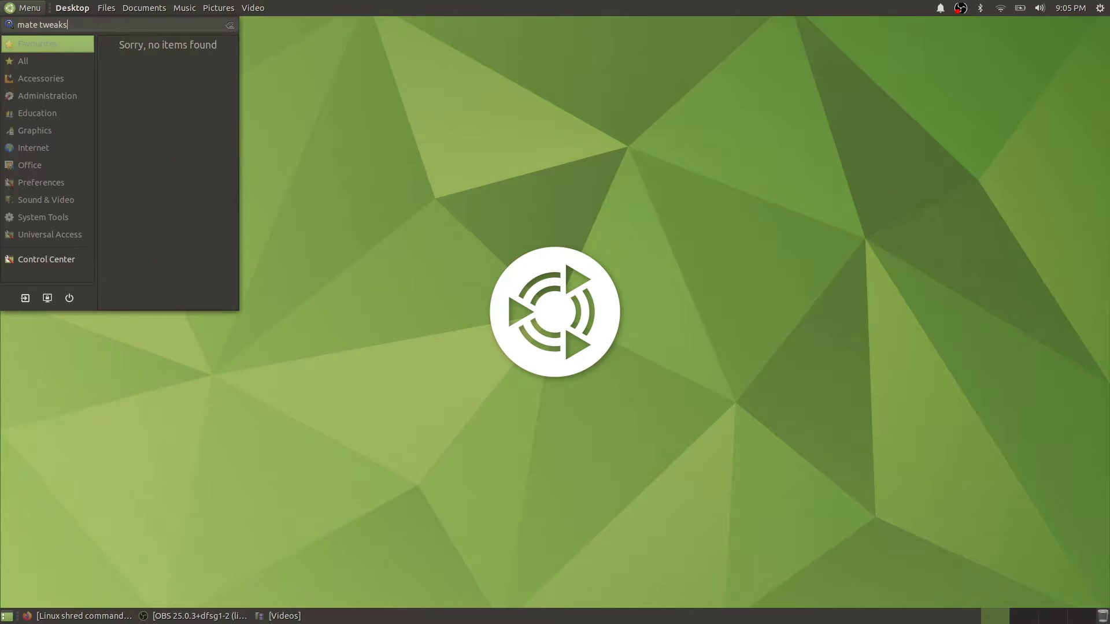
{"action": "key", "text": "BackSpace"}
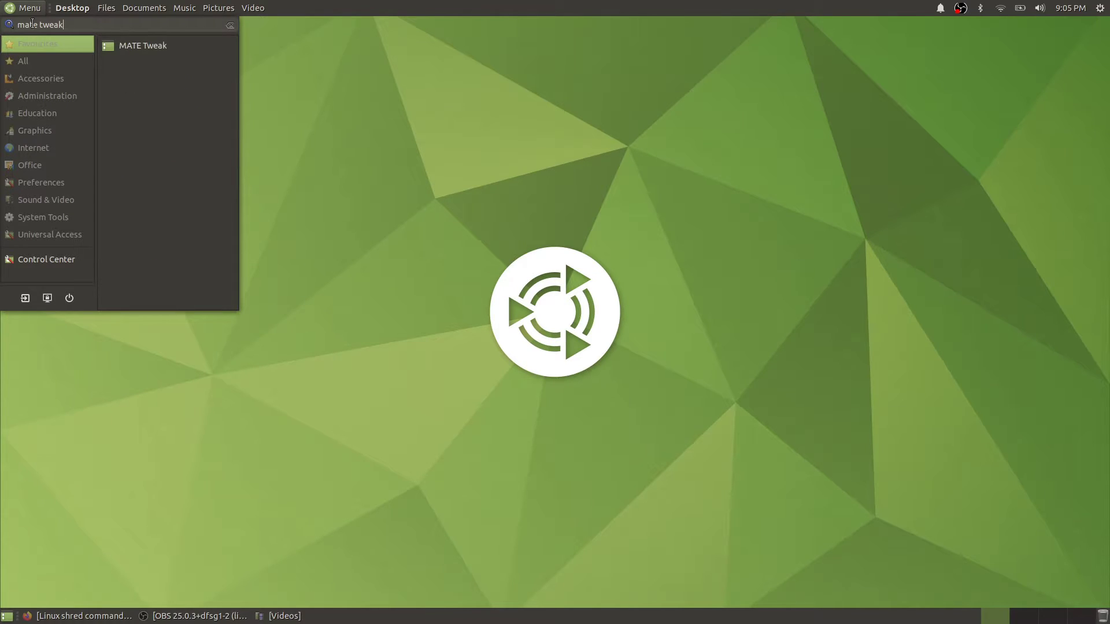
{"action": "left_click", "coordinate": [131, 44]}
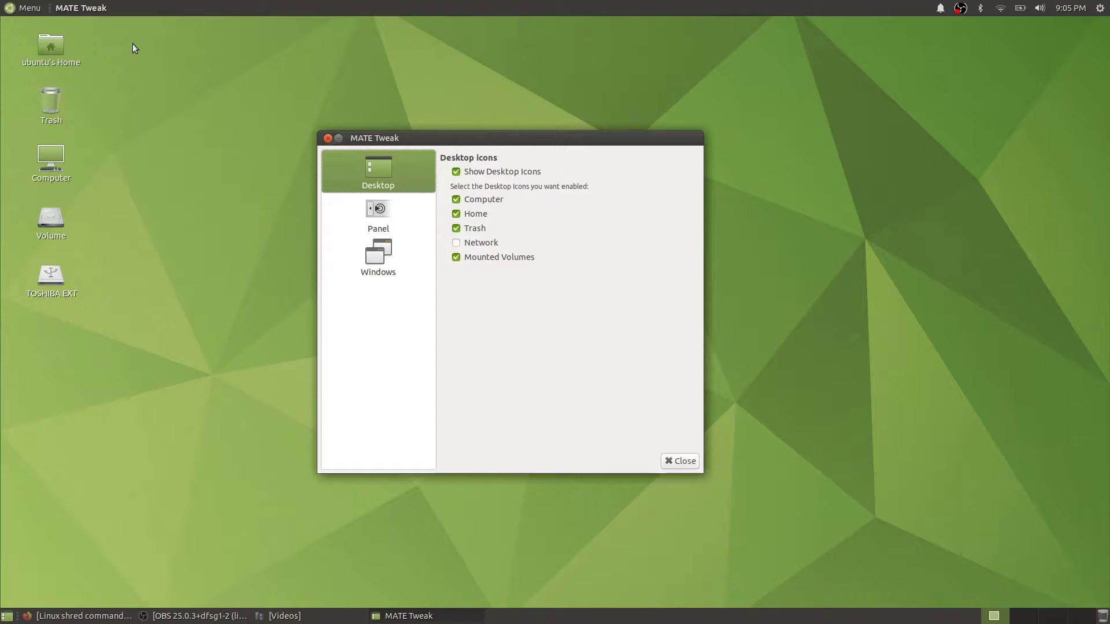
Apply the Cupertino panel layout and dismiss the panel applet error
{"action": "left_click", "coordinate": [380, 216]}
{"action": "left_click", "coordinate": [504, 193]}
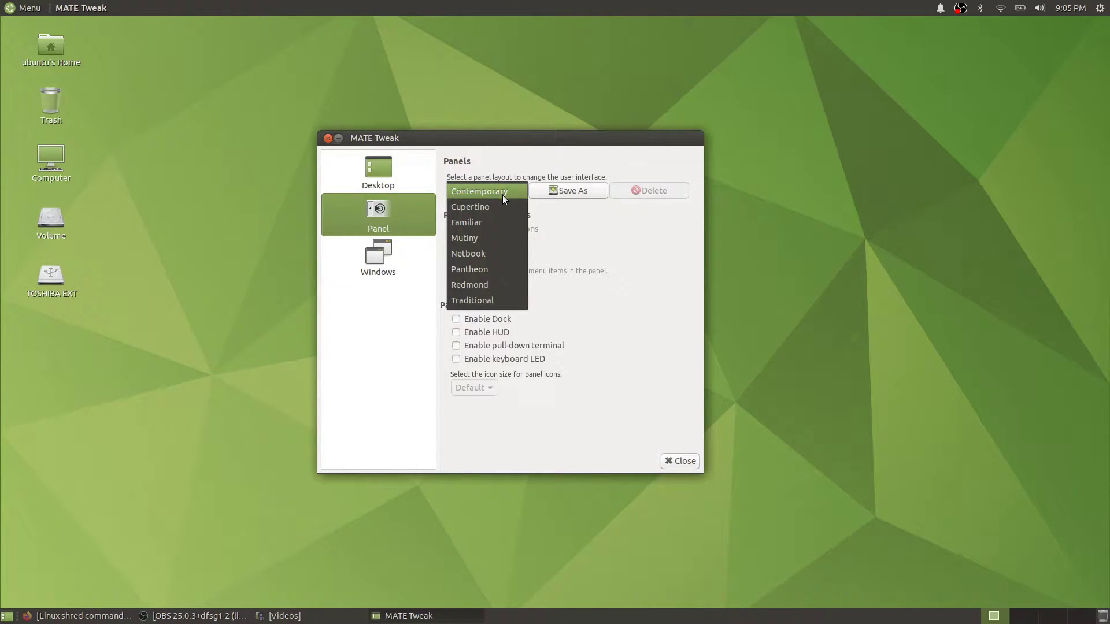
{"action": "left_click", "coordinate": [497, 206]}
{"action": "left_click", "coordinate": [720, 337]}
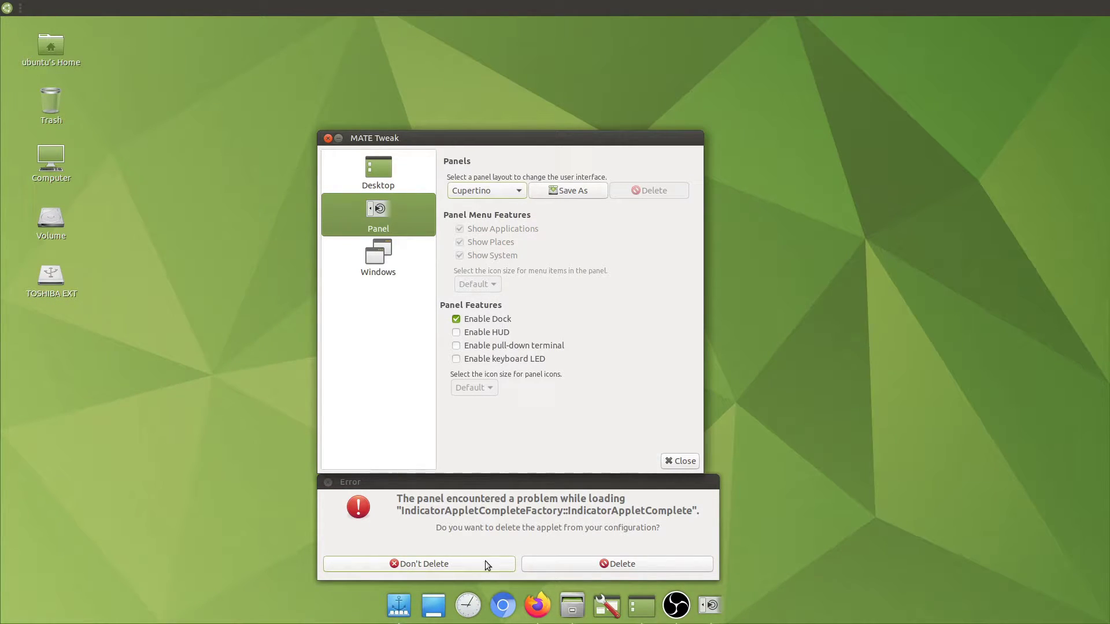
{"action": "left_click", "coordinate": [587, 570]}
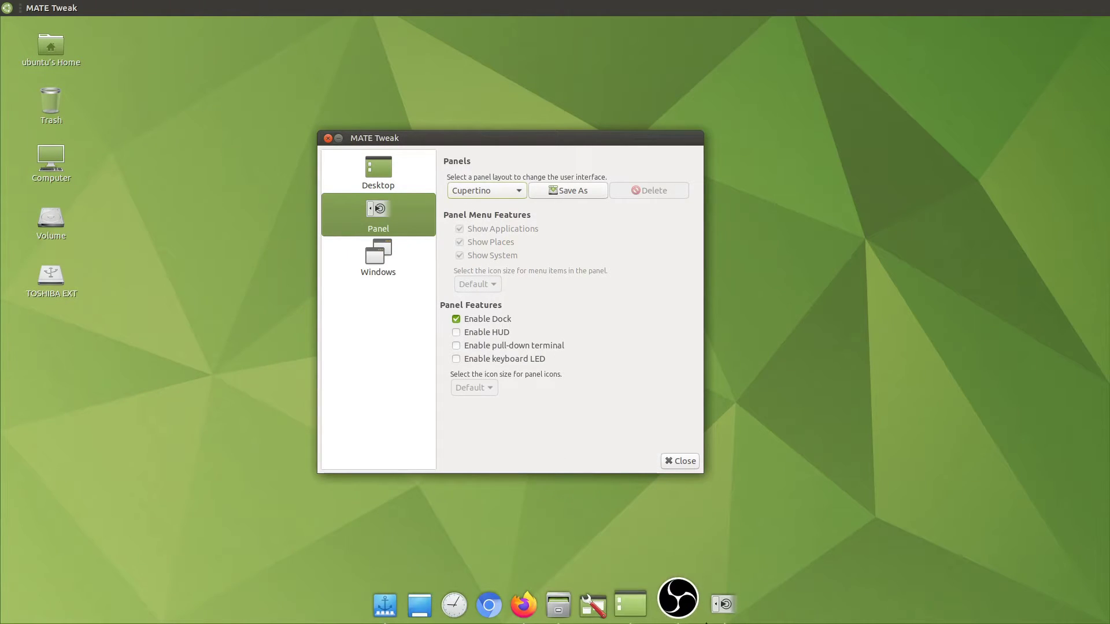
Browse the application categories in the new full-screen applications menu, then close it
{"action": "left_click", "coordinate": [6, 8]}
{"action": "left_click", "coordinate": [62, 68]}
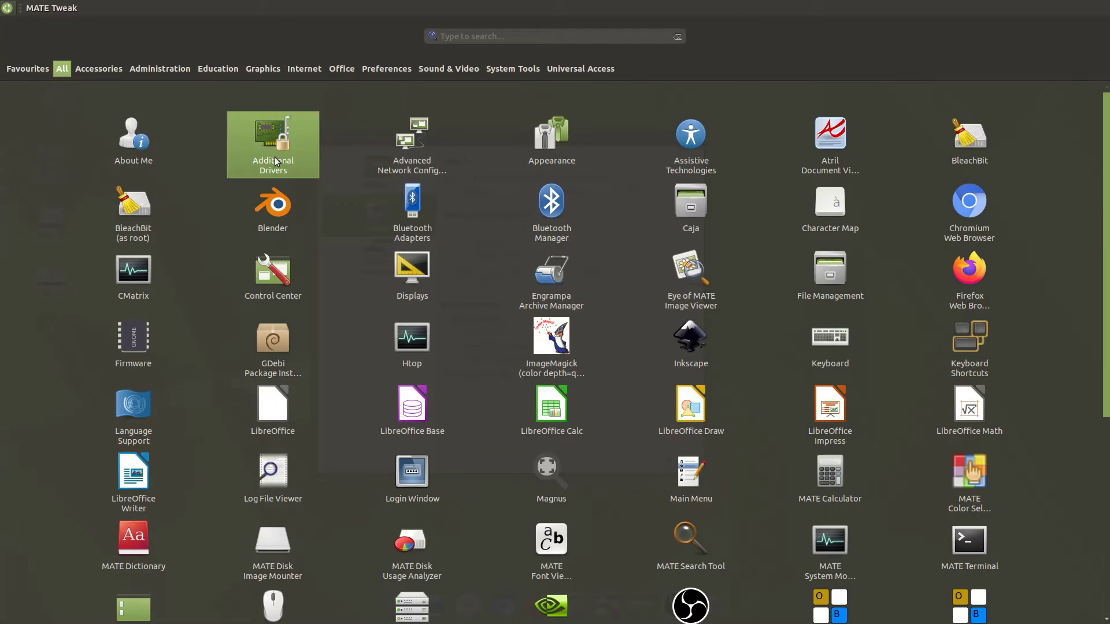
{"action": "left_click", "coordinate": [7, 7]}
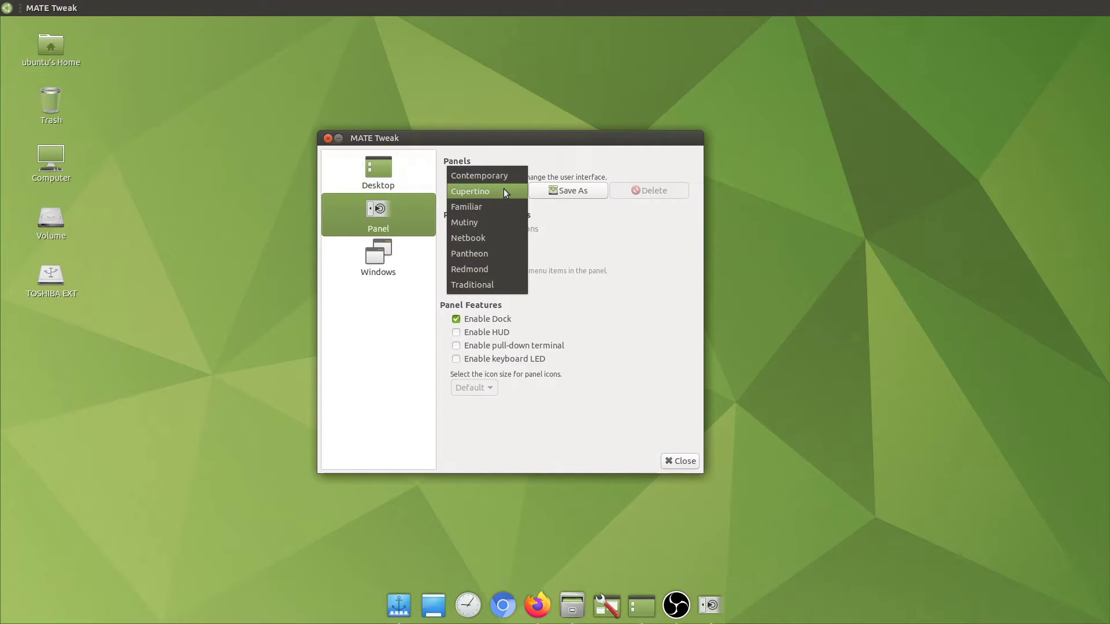
Switch the panel layout to Pantheon, confirming the layout change
{"action": "left_click", "coordinate": [504, 190]}
{"action": "left_click", "coordinate": [489, 253]}
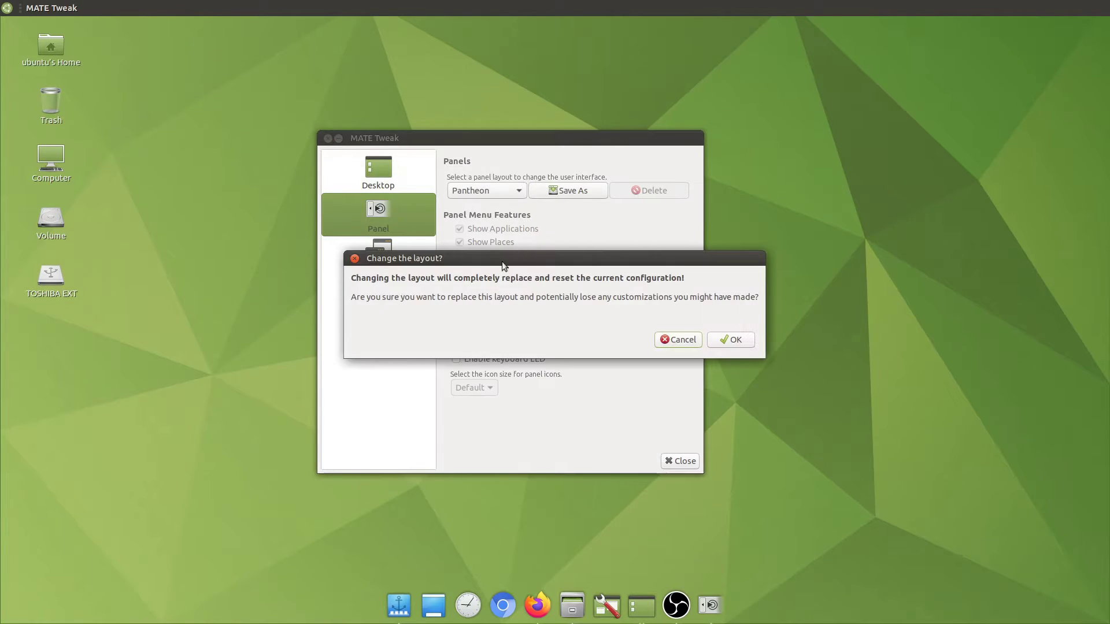
{"action": "left_click", "coordinate": [726, 342]}
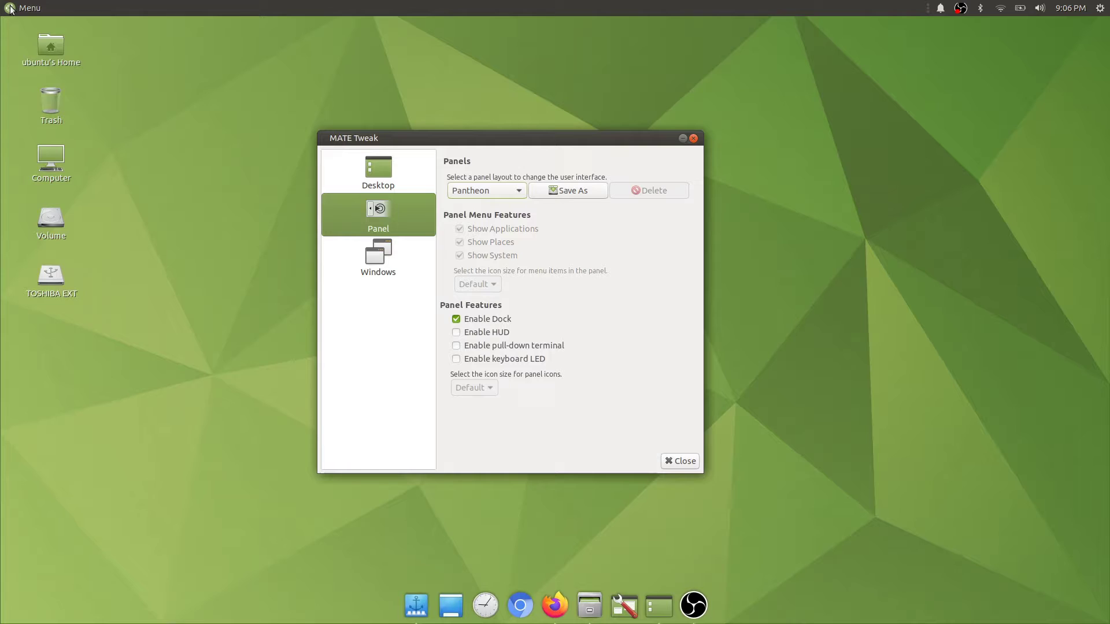
Look through the Pantheon application menu, then close it
{"action": "left_click", "coordinate": [29, 7]}
{"action": "mouse_move", "coordinate": [83, 157]}
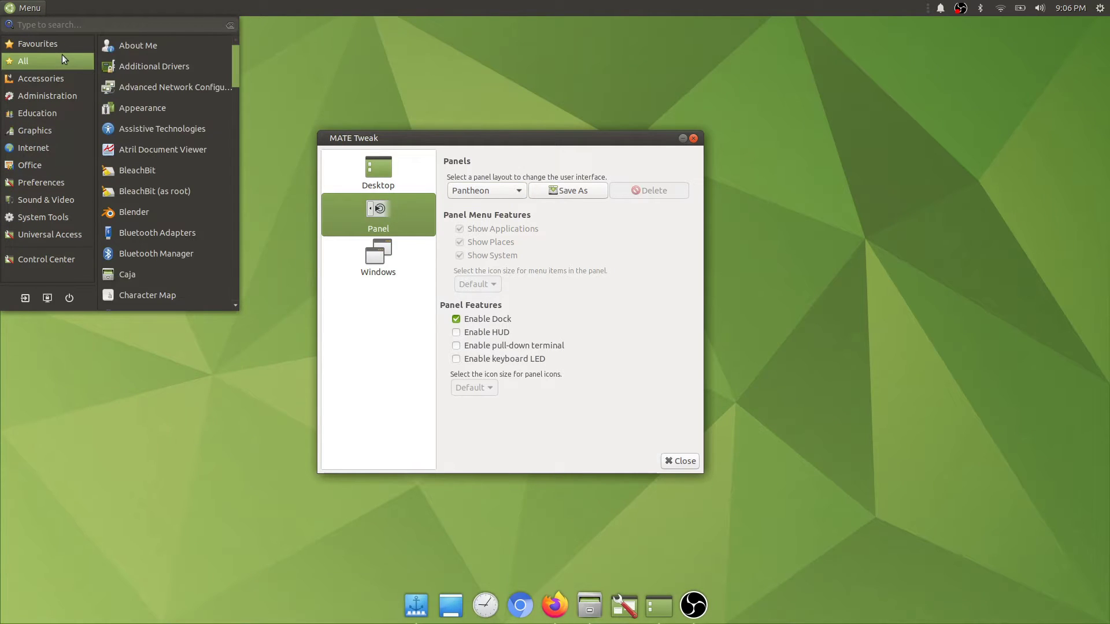
{"action": "mouse_move", "coordinate": [64, 37]}
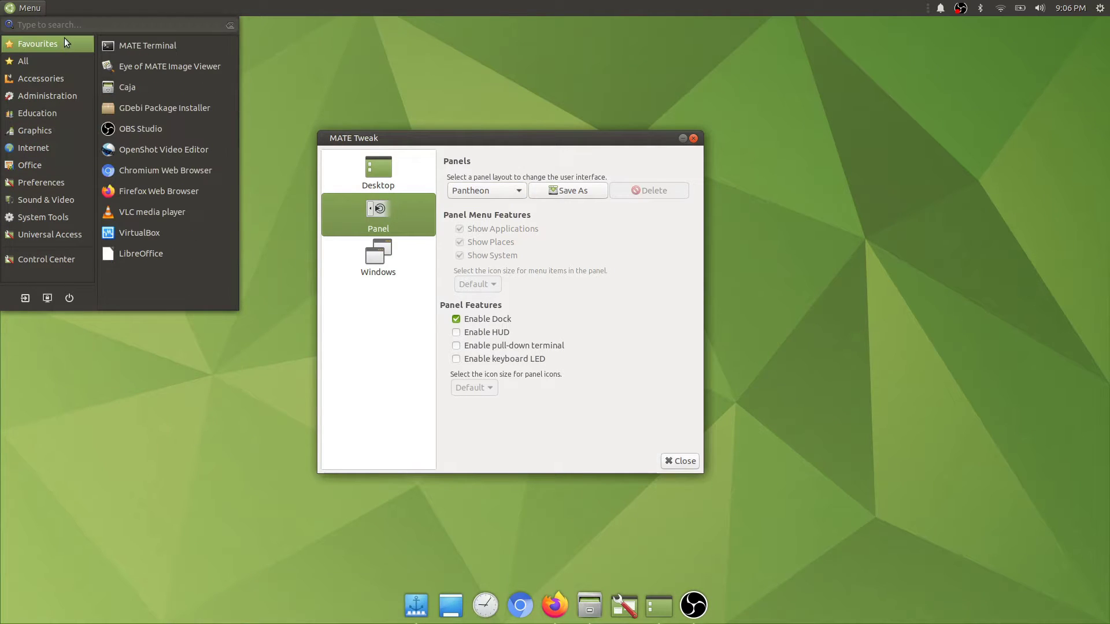
{"action": "left_click", "coordinate": [437, 137]}
Switch the panel layout to Netbook, confirming the layout change
{"action": "left_click", "coordinate": [474, 191]}
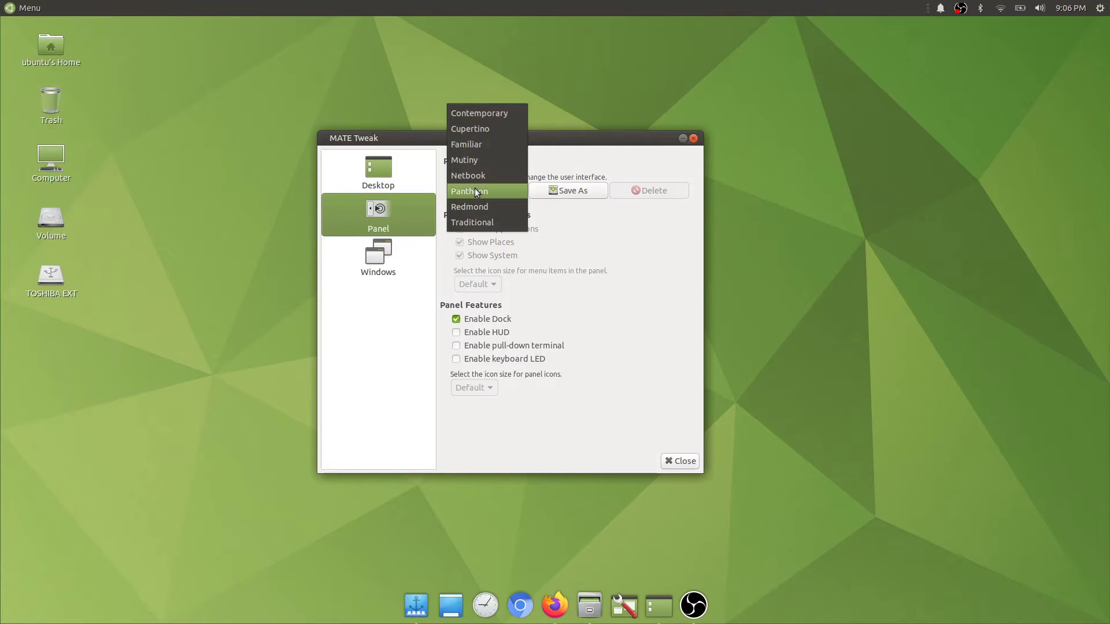
{"action": "left_click", "coordinate": [476, 175]}
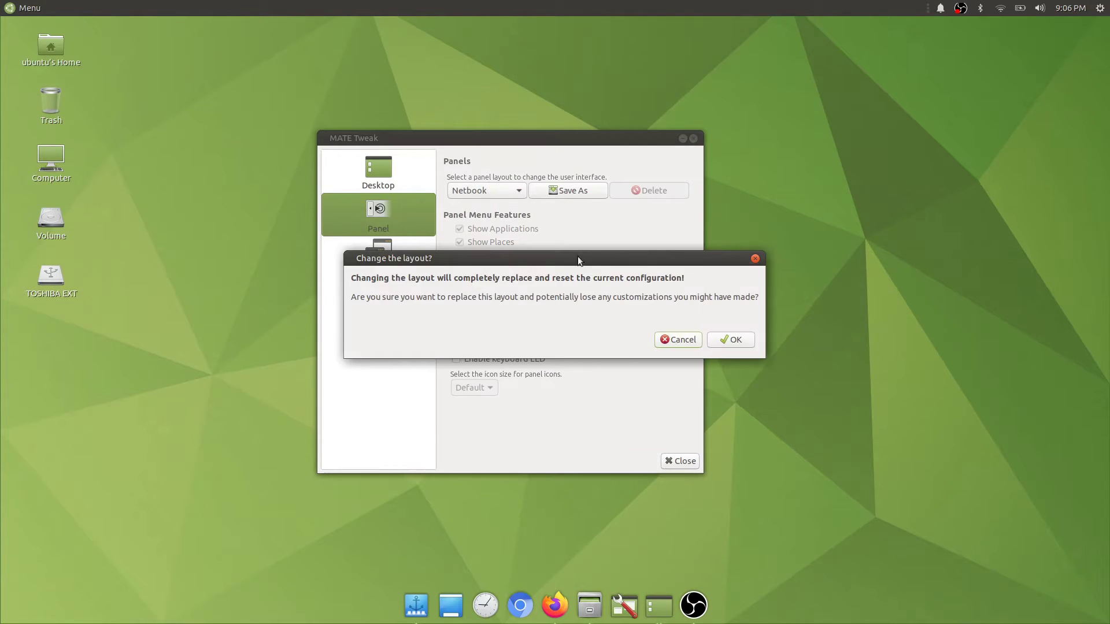
{"action": "left_click", "coordinate": [729, 339]}
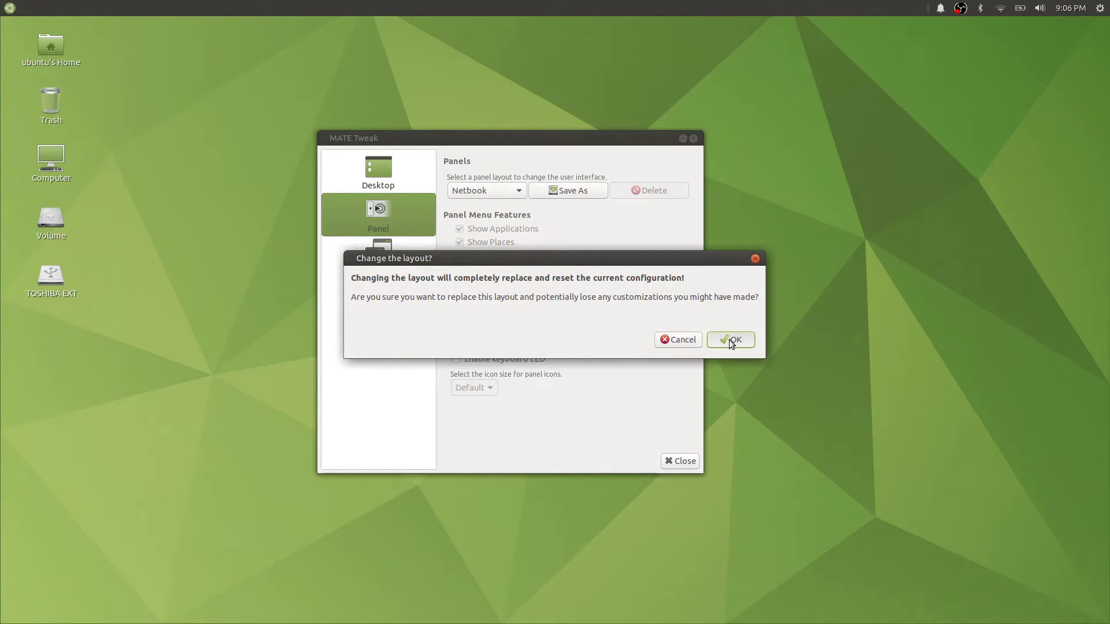
Reopen MATE Tweak by searching 'mate twe' in the application menu
{"action": "left_click", "coordinate": [10, 9]}
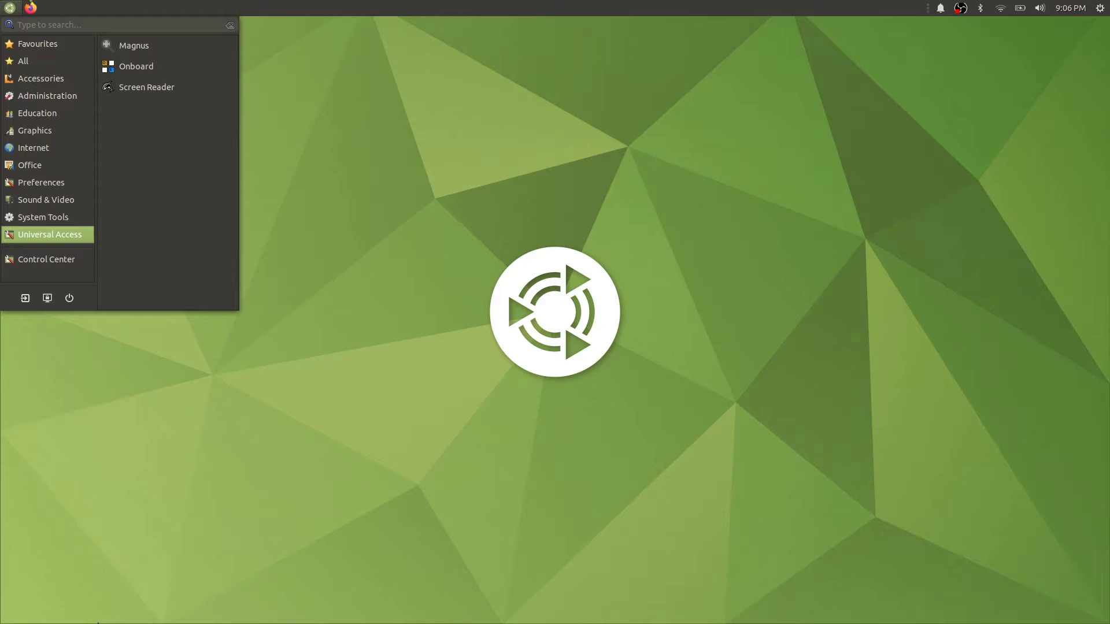
{"action": "left_click", "coordinate": [44, 21]}
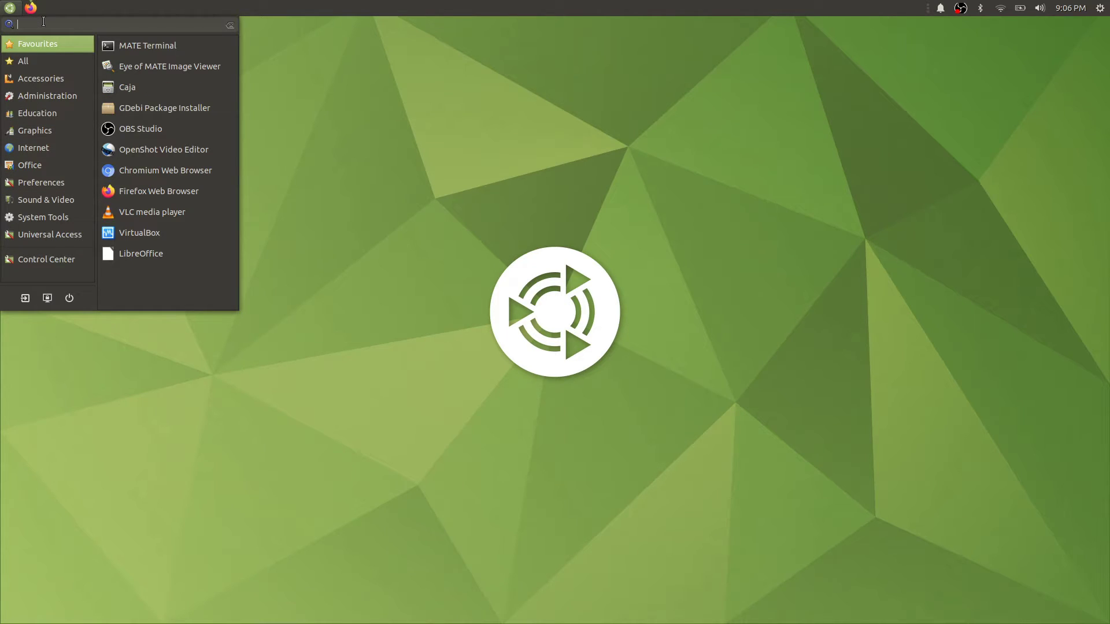
{"action": "type", "text": "mate twe"}
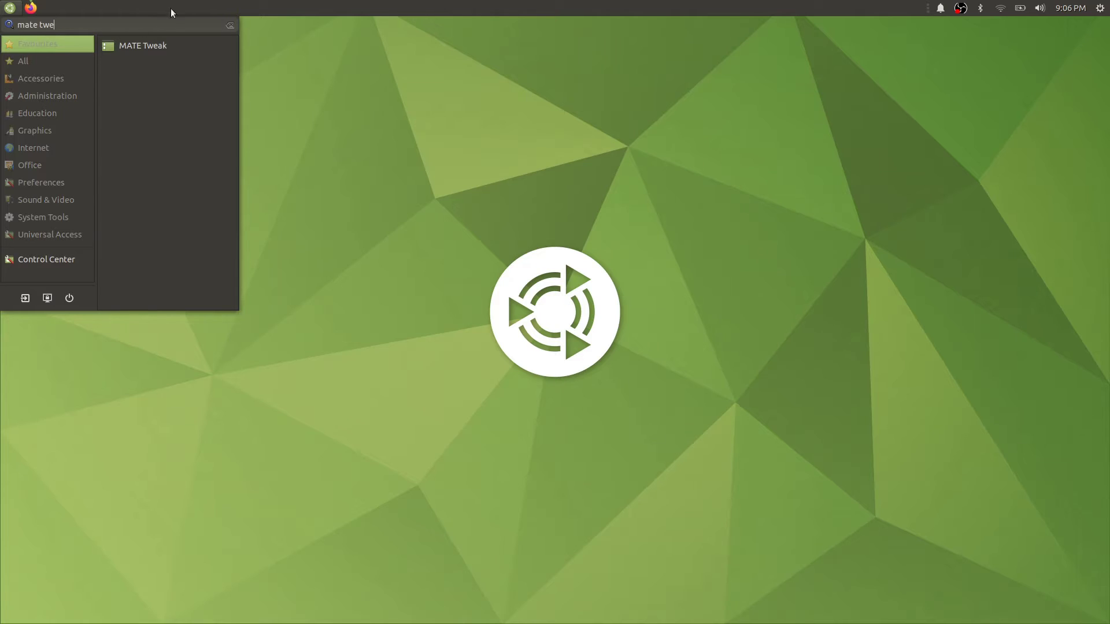
{"action": "left_click", "coordinate": [151, 41]}
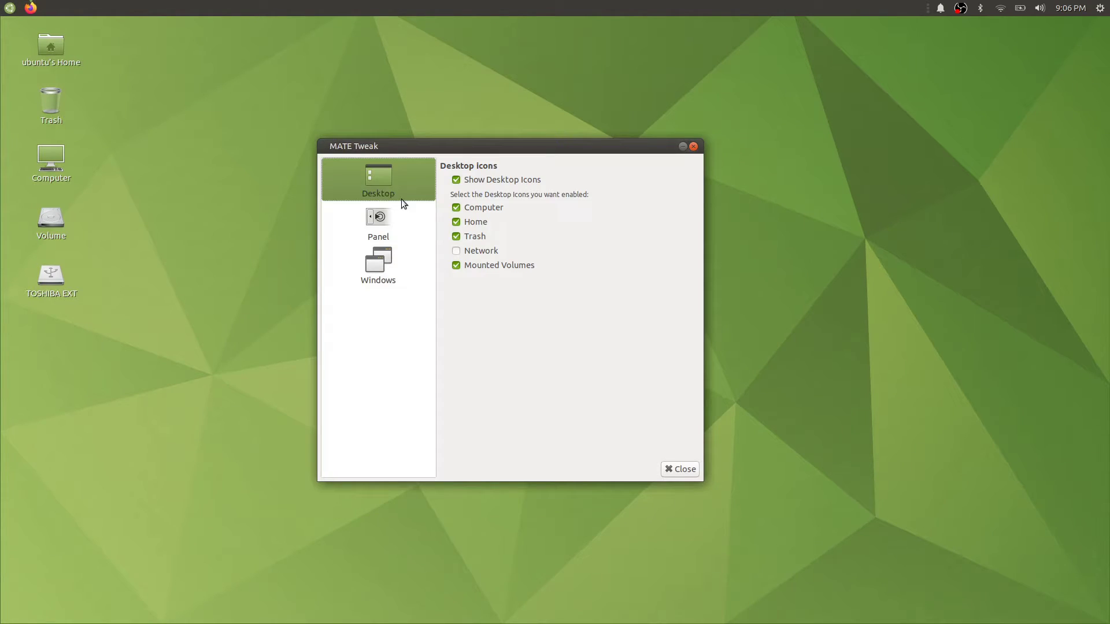
Apply the Traditional panel layout from MATE Tweak's Panel settings
{"action": "left_click", "coordinate": [397, 224]}
{"action": "left_click", "coordinate": [480, 200]}
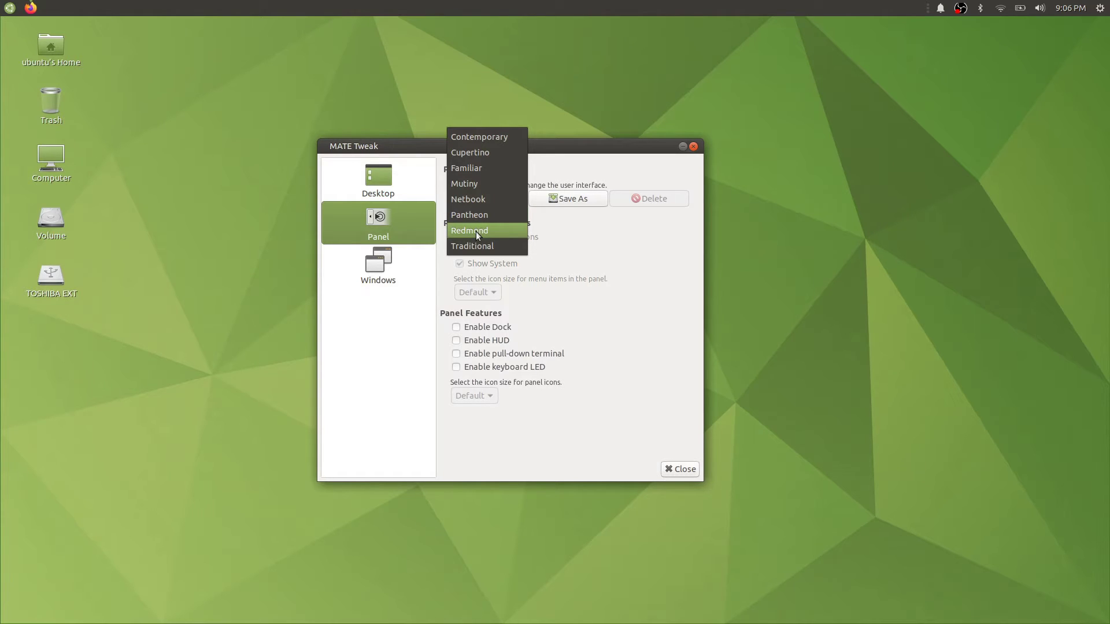
{"action": "left_click", "coordinate": [476, 246]}
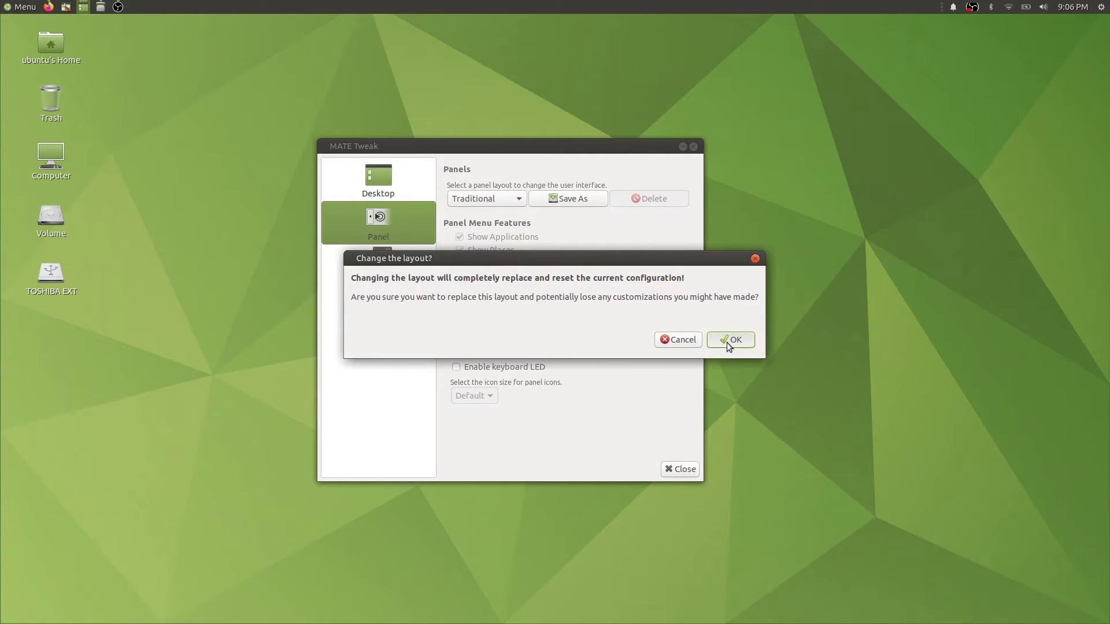
{"action": "left_click", "coordinate": [727, 341]}
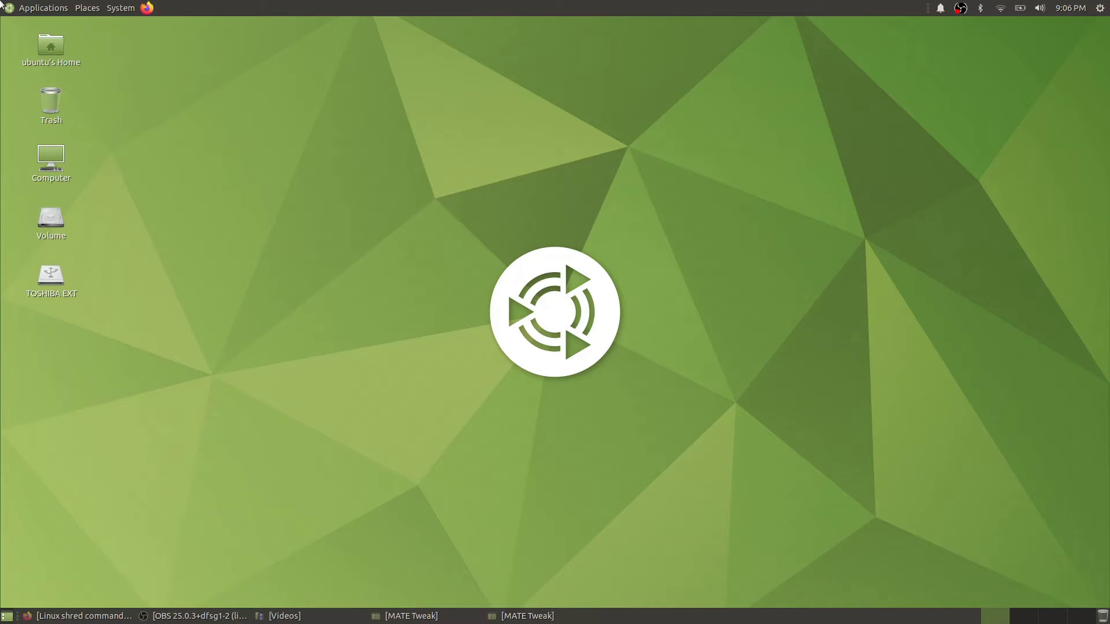
Browse the new Applications menu, then restore the MATE Tweak window from the taskbar
{"action": "left_click", "coordinate": [35, 8]}
{"action": "mouse_move", "coordinate": [42, 30]}
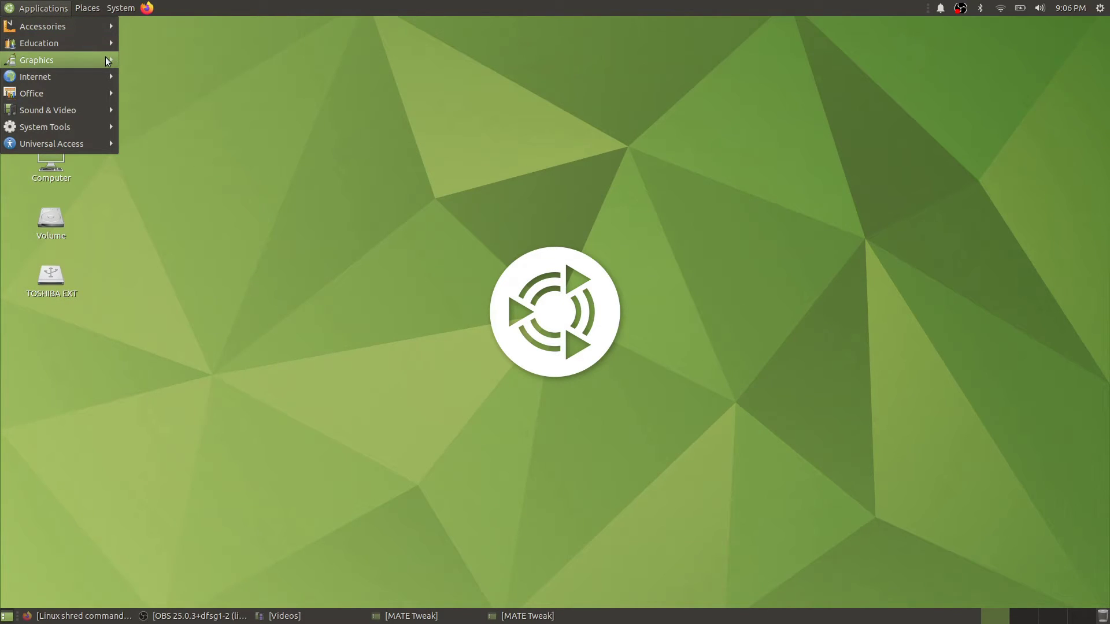
{"action": "mouse_move", "coordinate": [107, 92]}
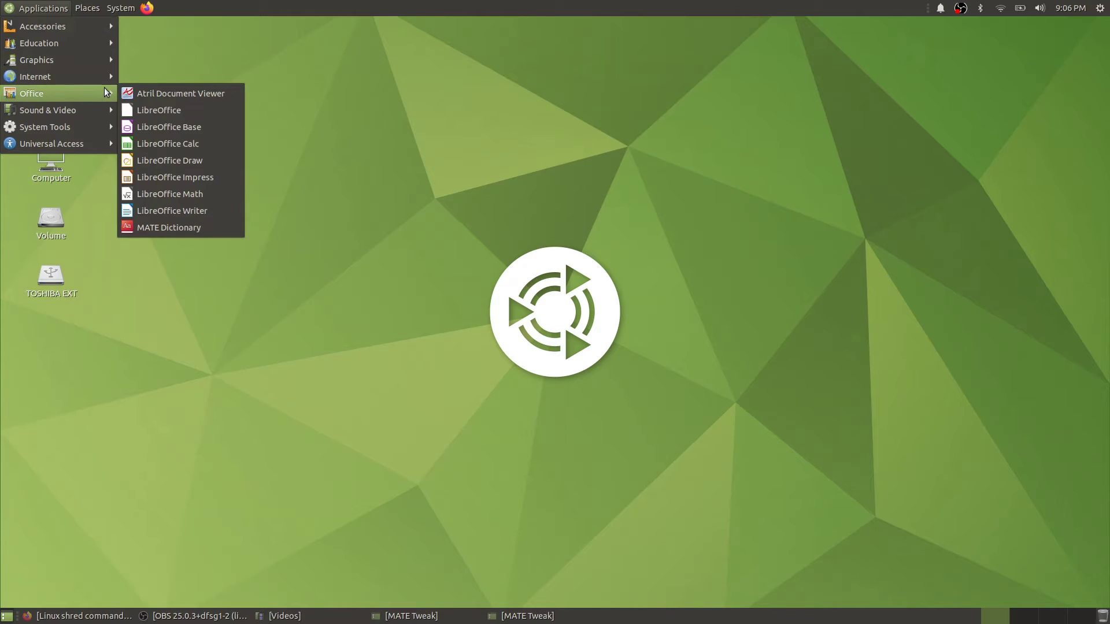
{"action": "left_click", "coordinate": [470, 214]}
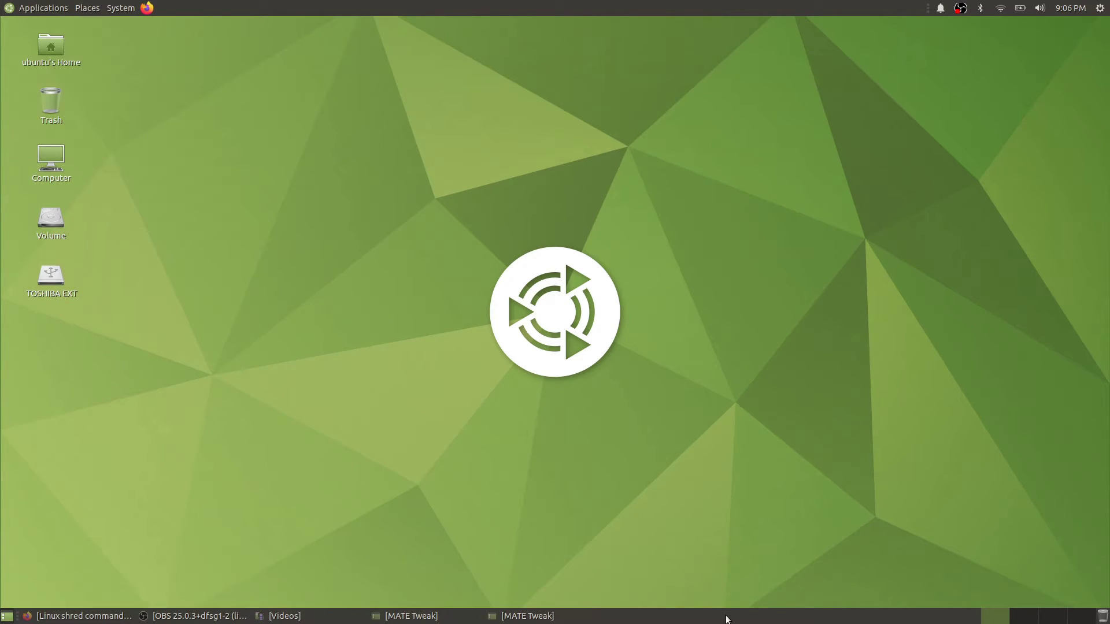
{"action": "left_click", "coordinate": [459, 616]}
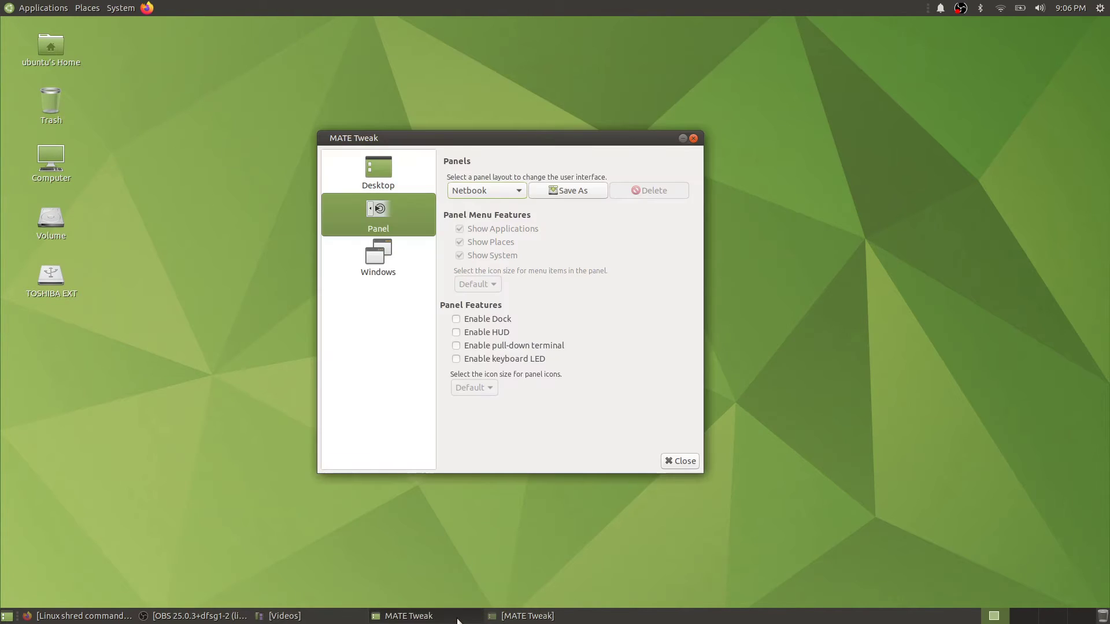
Close the duplicate Tweak window and apply the Redmond panel layout in the remaining one
{"action": "left_click", "coordinate": [693, 138]}
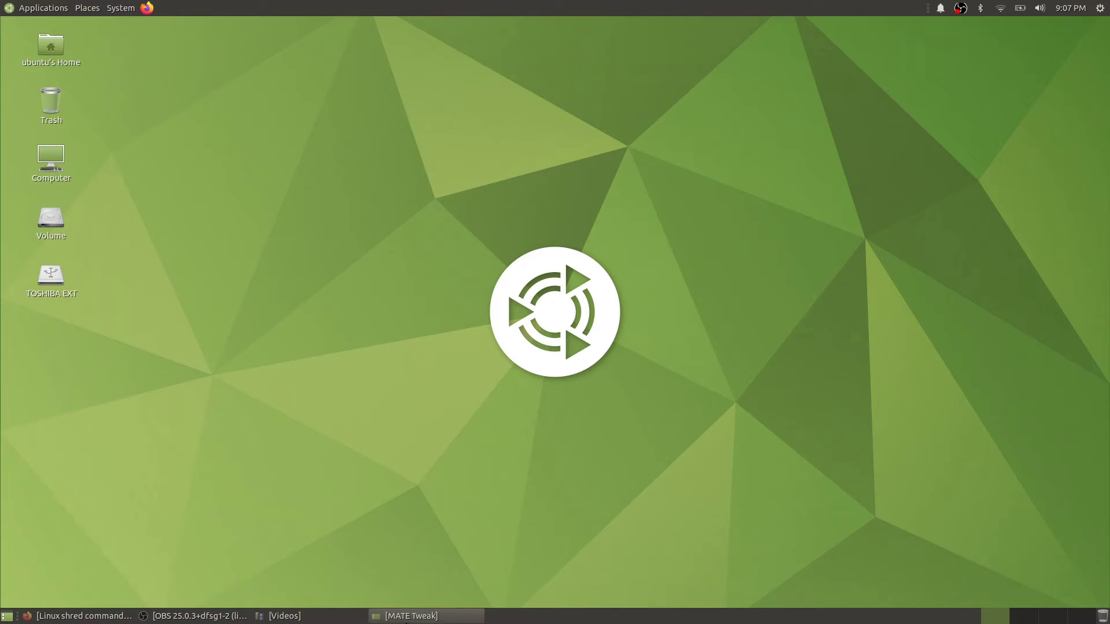
{"action": "left_click", "coordinate": [404, 617]}
{"action": "left_click", "coordinate": [506, 202]}
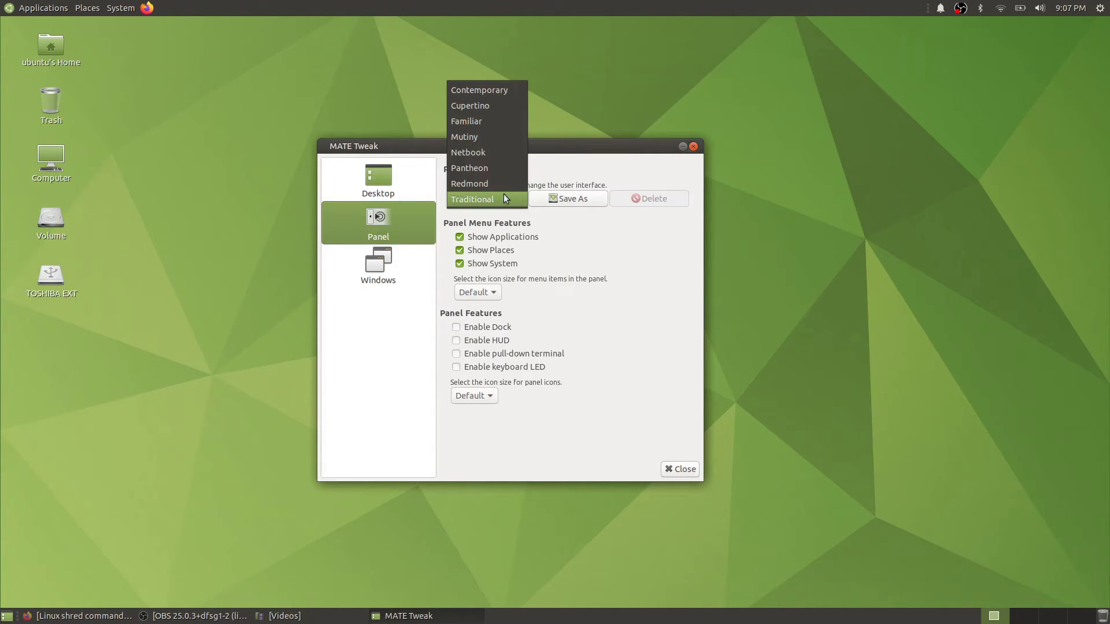
{"action": "left_click", "coordinate": [497, 186]}
{"action": "left_click", "coordinate": [730, 338]}
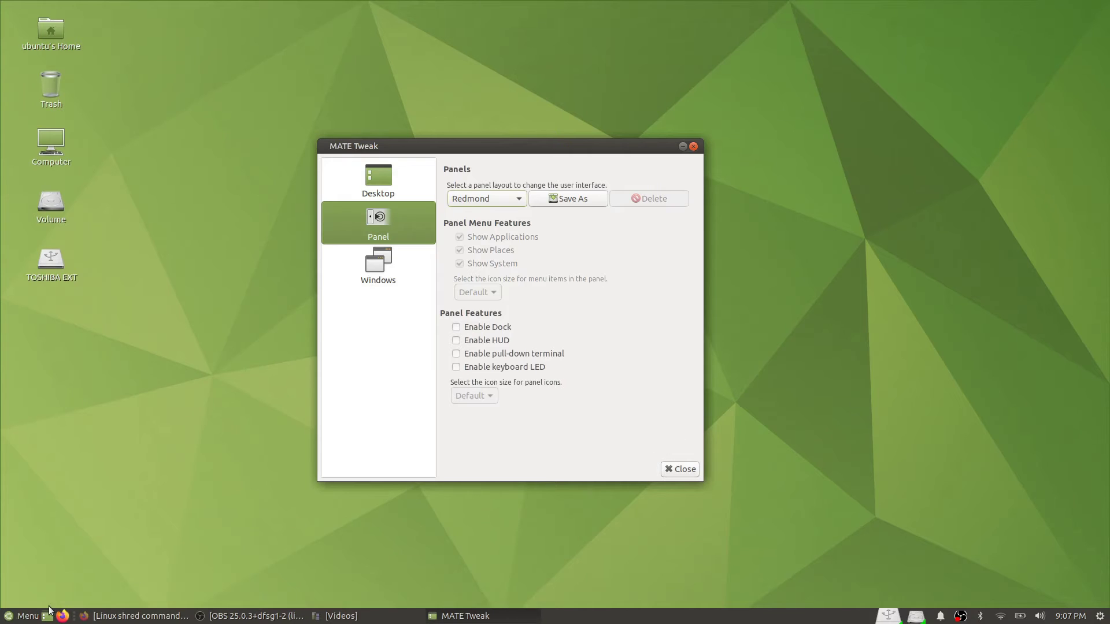
Browse all applications by category in the Redmond start menu, then dismiss it
{"action": "left_click", "coordinate": [11, 618]}
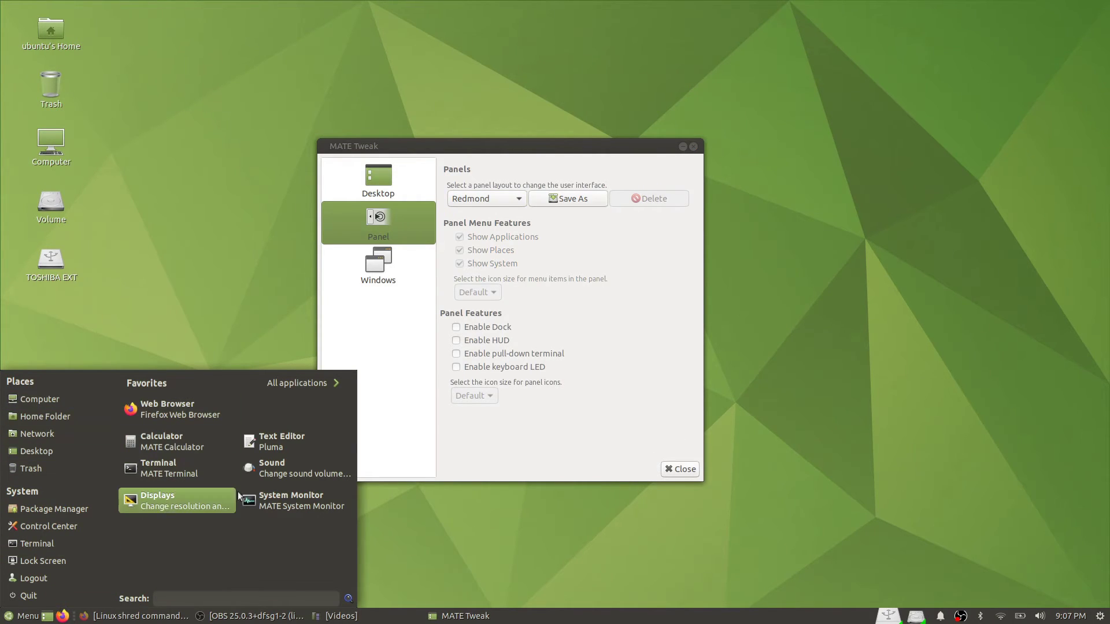
{"action": "left_click", "coordinate": [306, 383]}
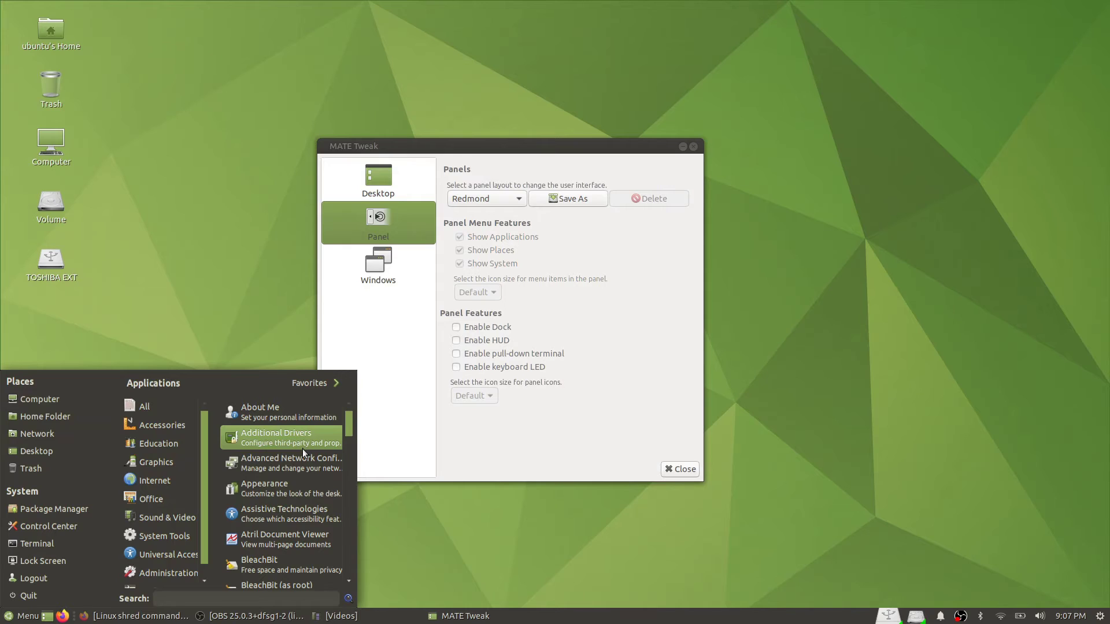
{"action": "scroll", "coordinate": [302, 449], "scroll_direction": "down", "scroll_amount": 3}
{"action": "mouse_move", "coordinate": [149, 461]}
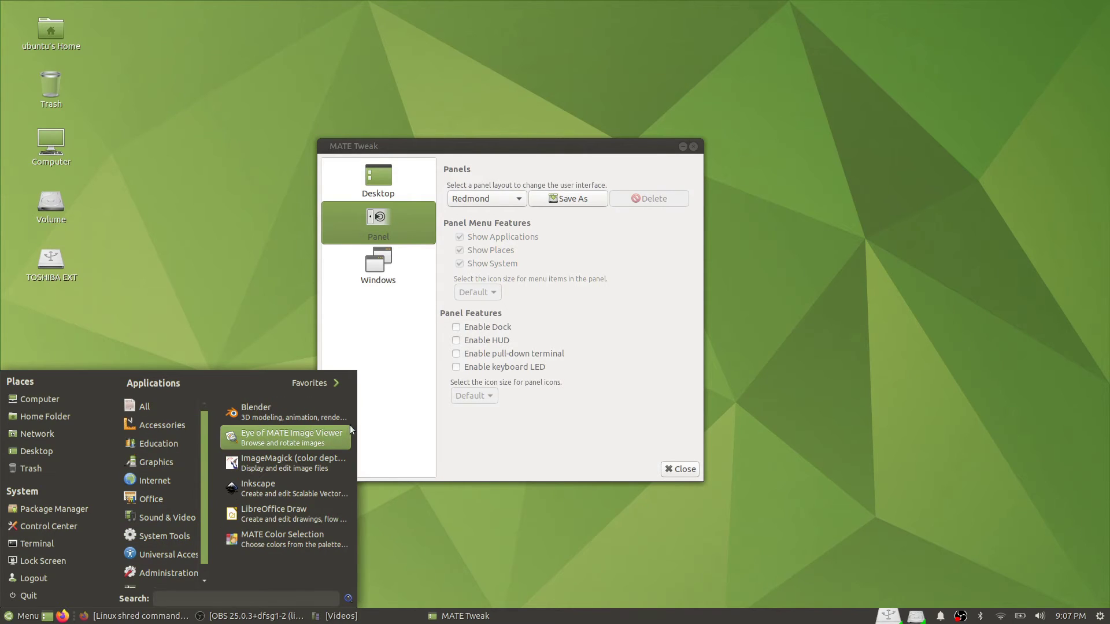
{"action": "left_click", "coordinate": [627, 379]}
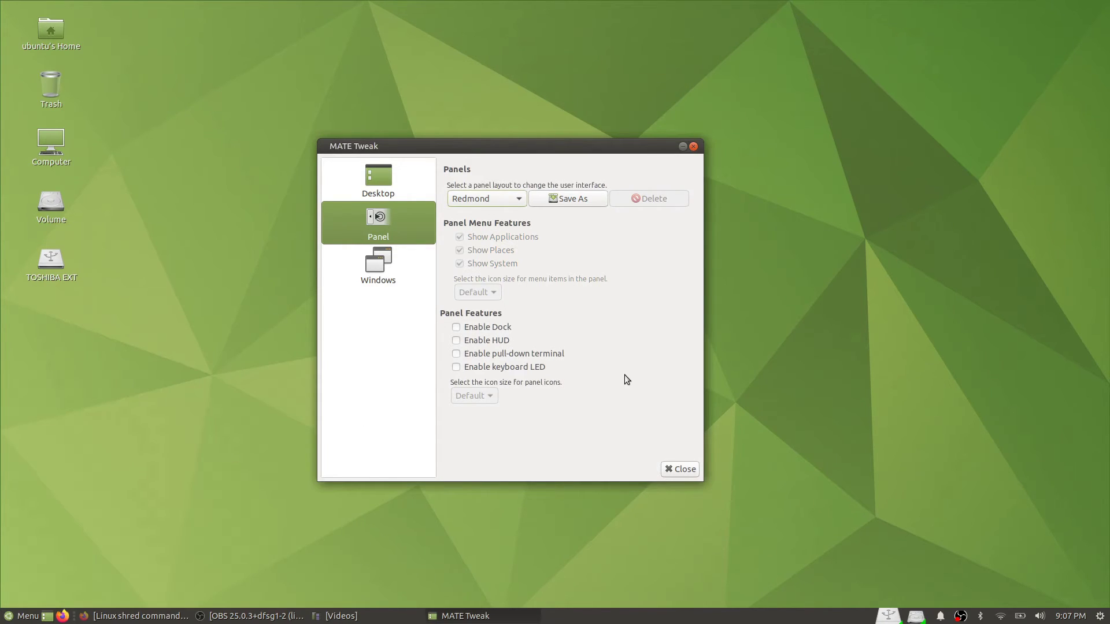
Close MATE Tweak, restore the OBS Studio window and open the Redmond start menu
{"action": "left_click", "coordinate": [673, 471]}
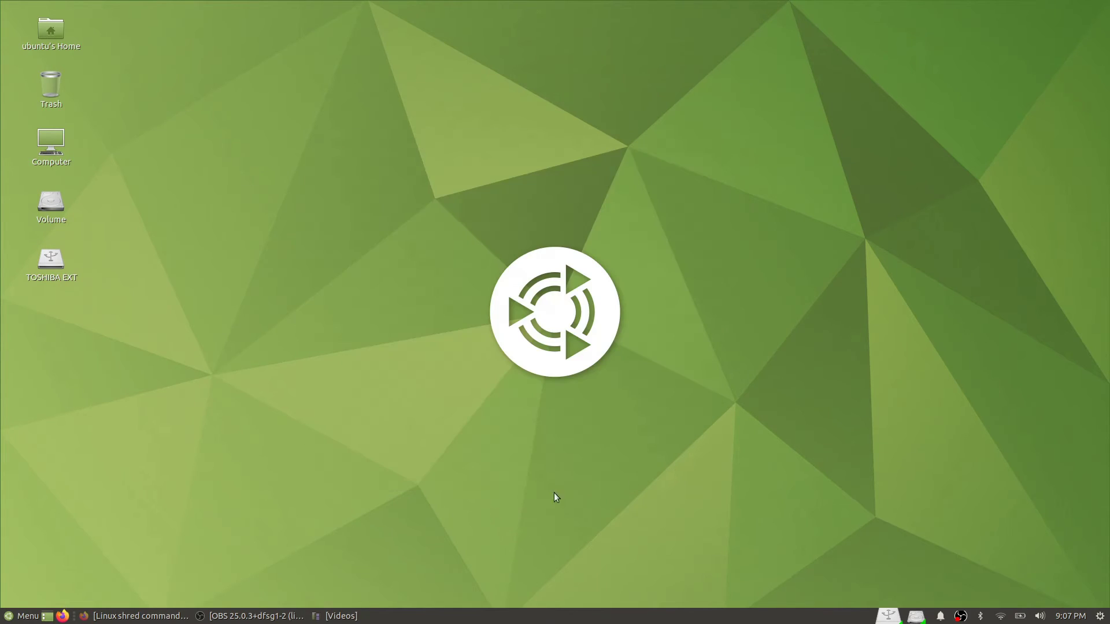
{"action": "left_click", "coordinate": [289, 613]}
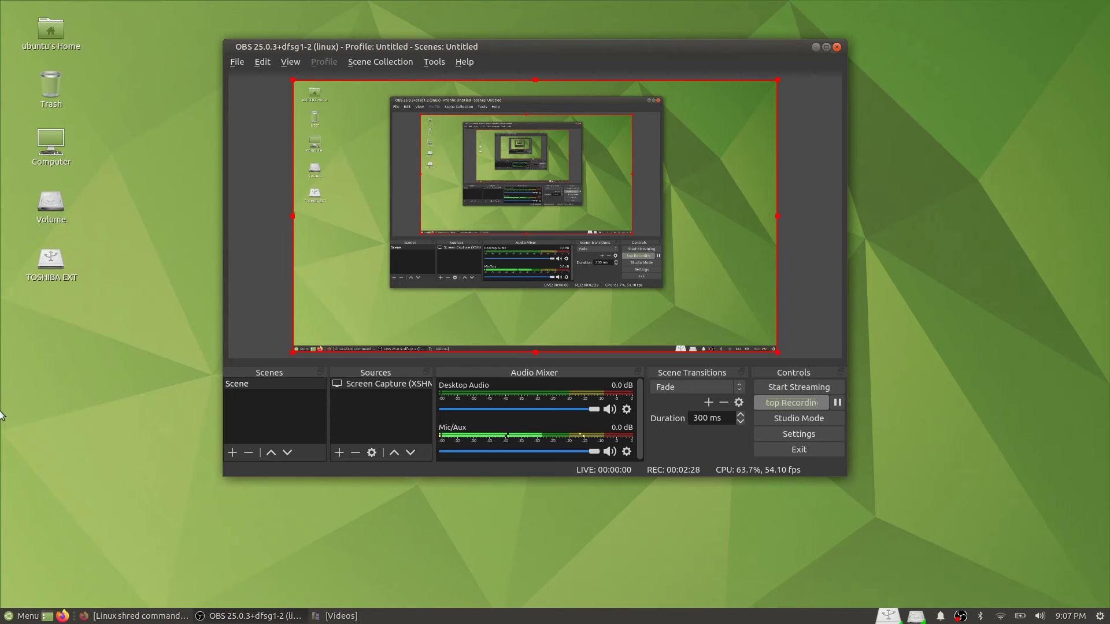
{"action": "left_click", "coordinate": [22, 615]}
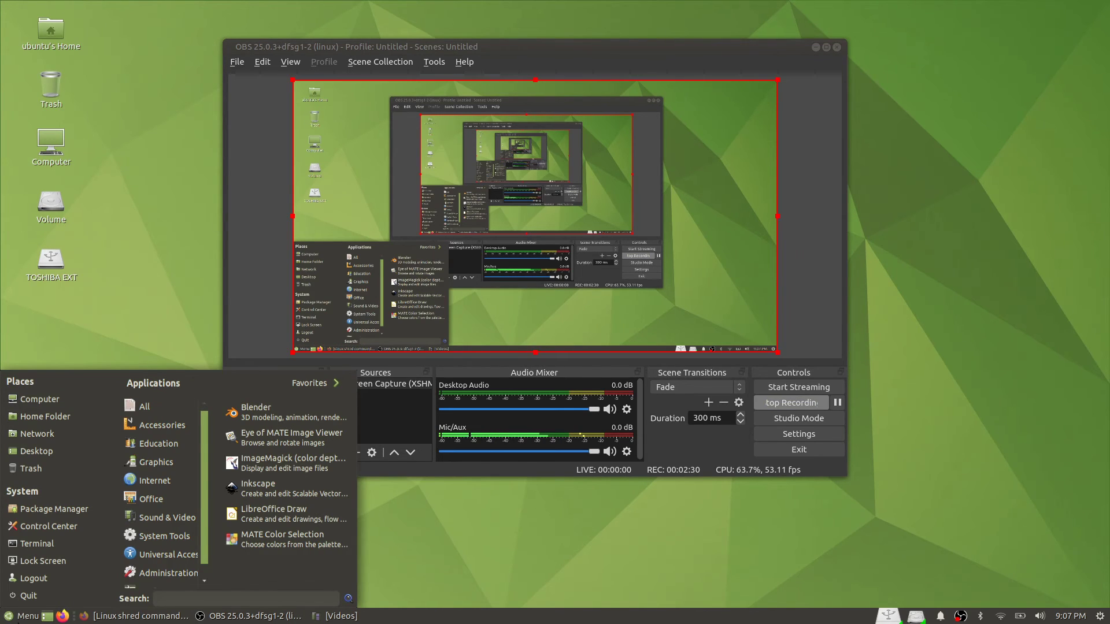
Launch MATE Tweak via the 'twea' search and apply the Mutiny panel layout
{"action": "type", "text": "twea"}
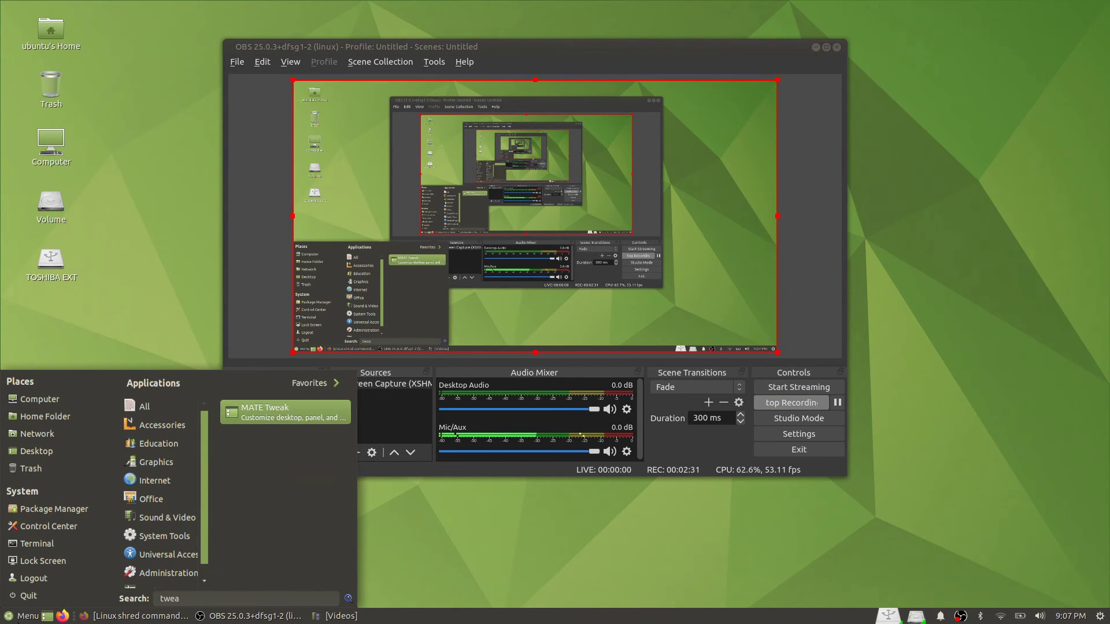
{"action": "left_click", "coordinate": [282, 410]}
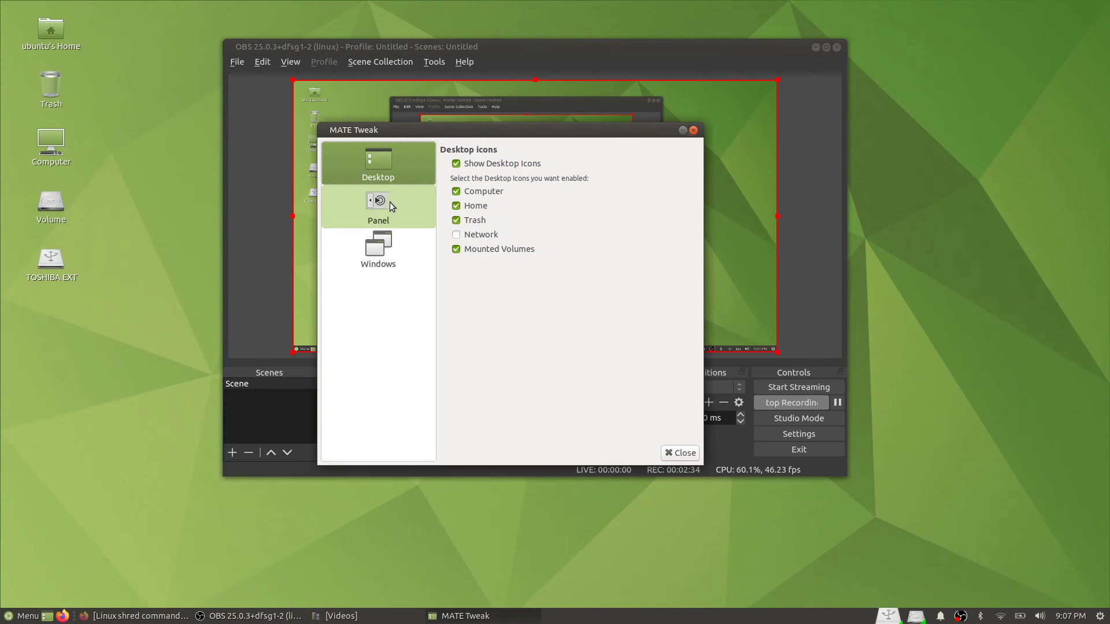
{"action": "left_click", "coordinate": [388, 202]}
{"action": "left_click", "coordinate": [470, 183]}
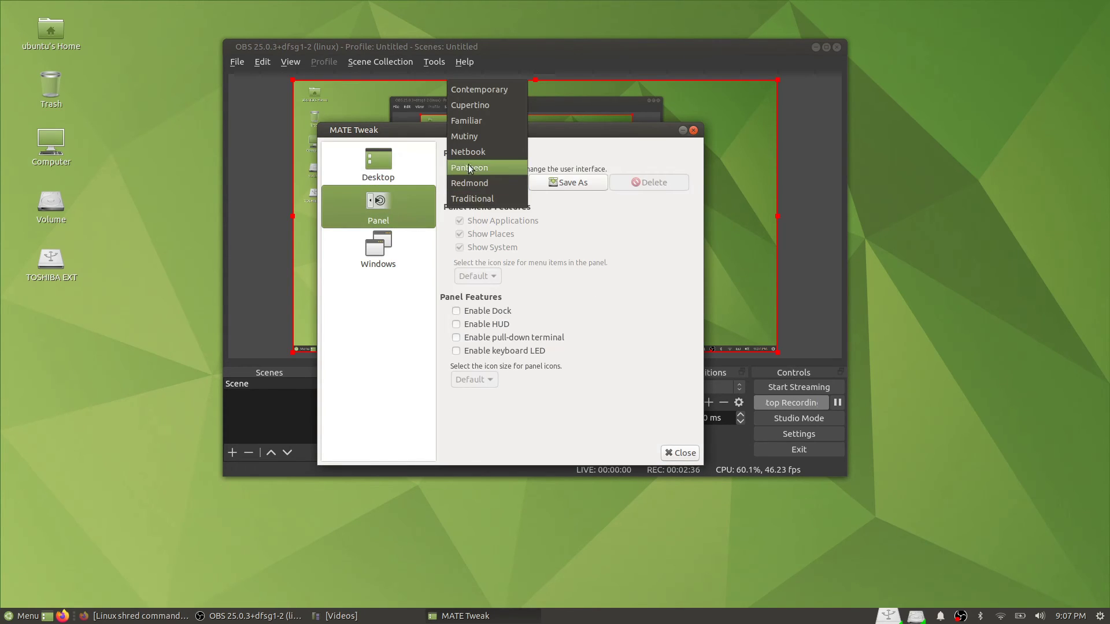
{"action": "left_click", "coordinate": [469, 136]}
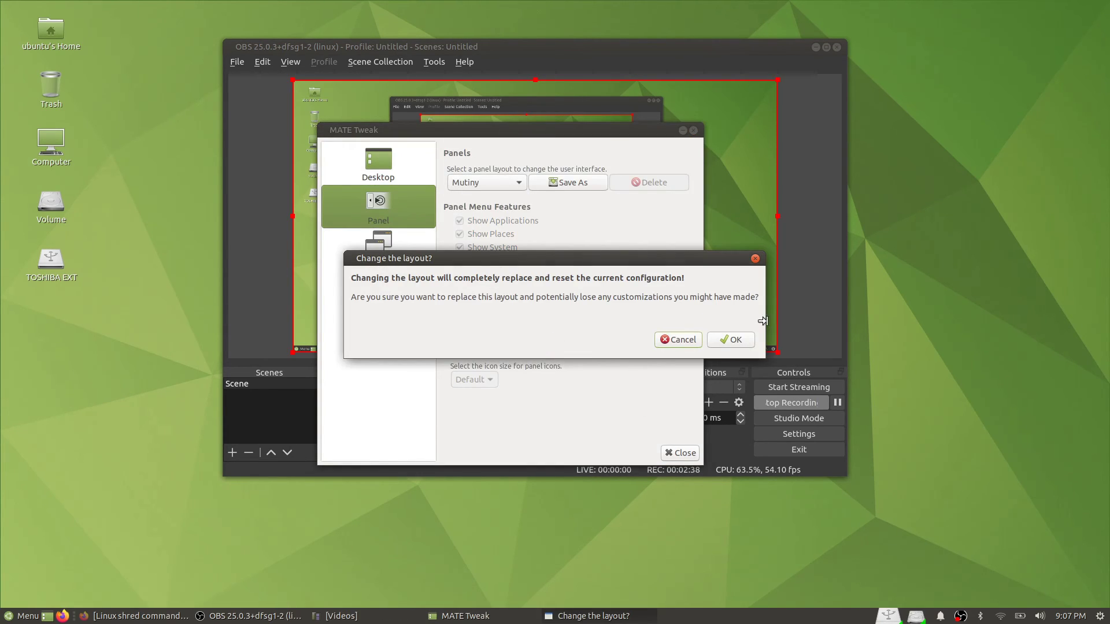
{"action": "left_click", "coordinate": [723, 340]}
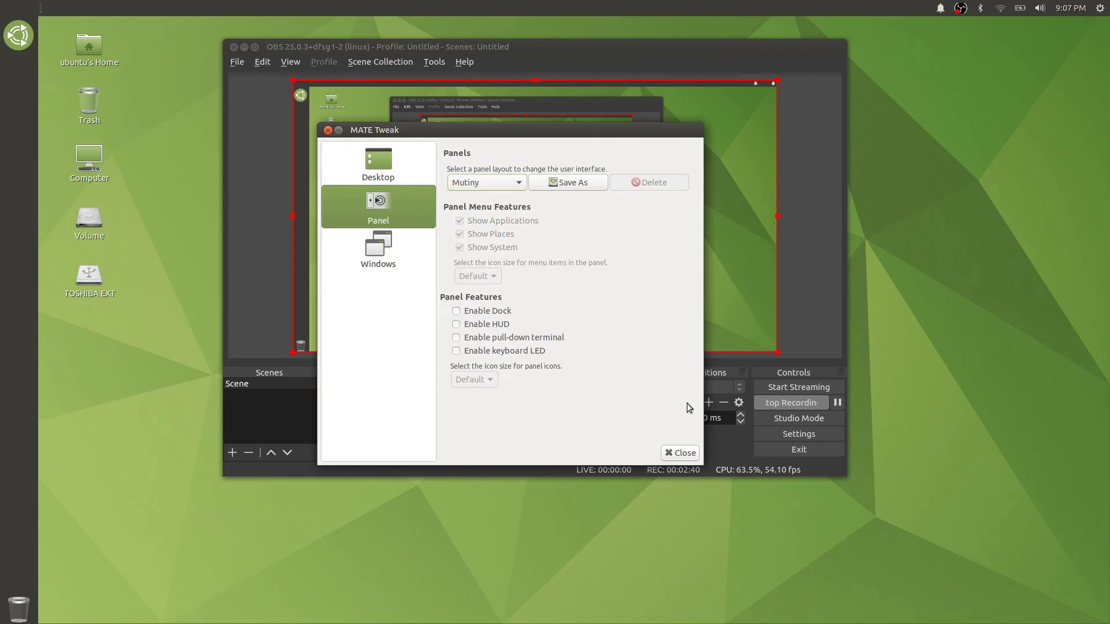
Close MATE Tweak, glance at the launcher's Office apps, then bring up OBS Studio
{"action": "left_click", "coordinate": [679, 453]}
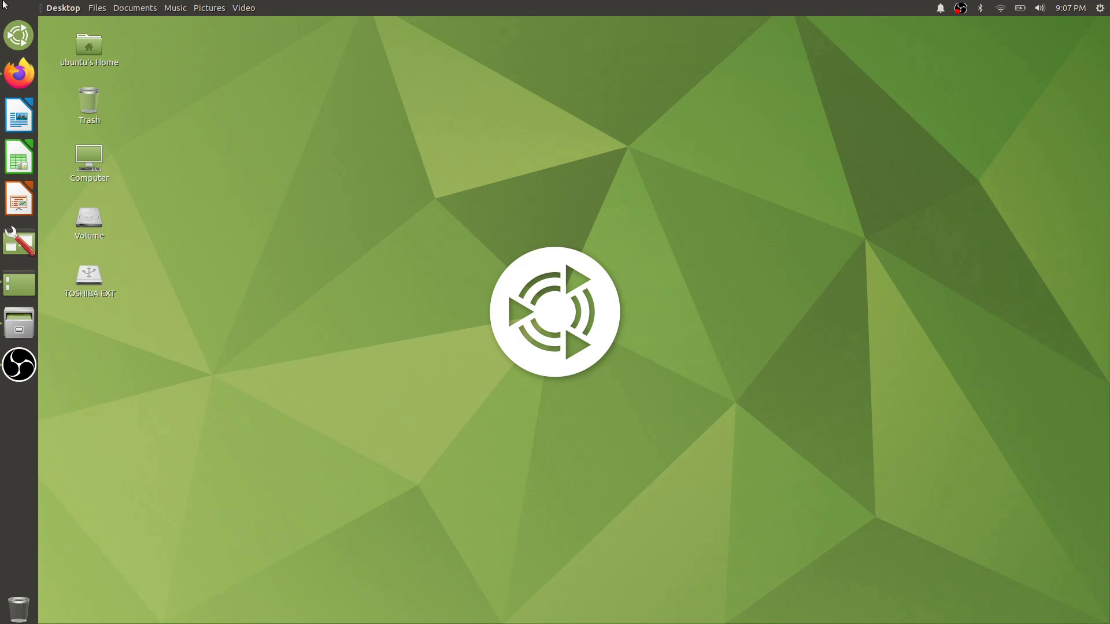
{"action": "left_click", "coordinate": [19, 36]}
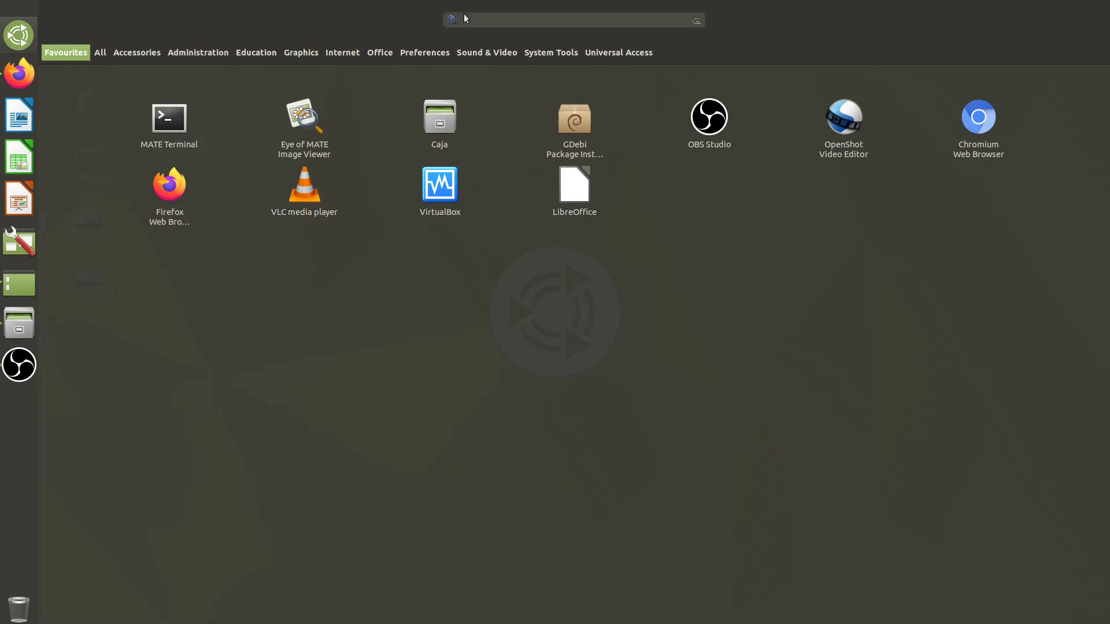
{"action": "left_click", "coordinate": [379, 52]}
{"action": "left_click", "coordinate": [3, 368]}
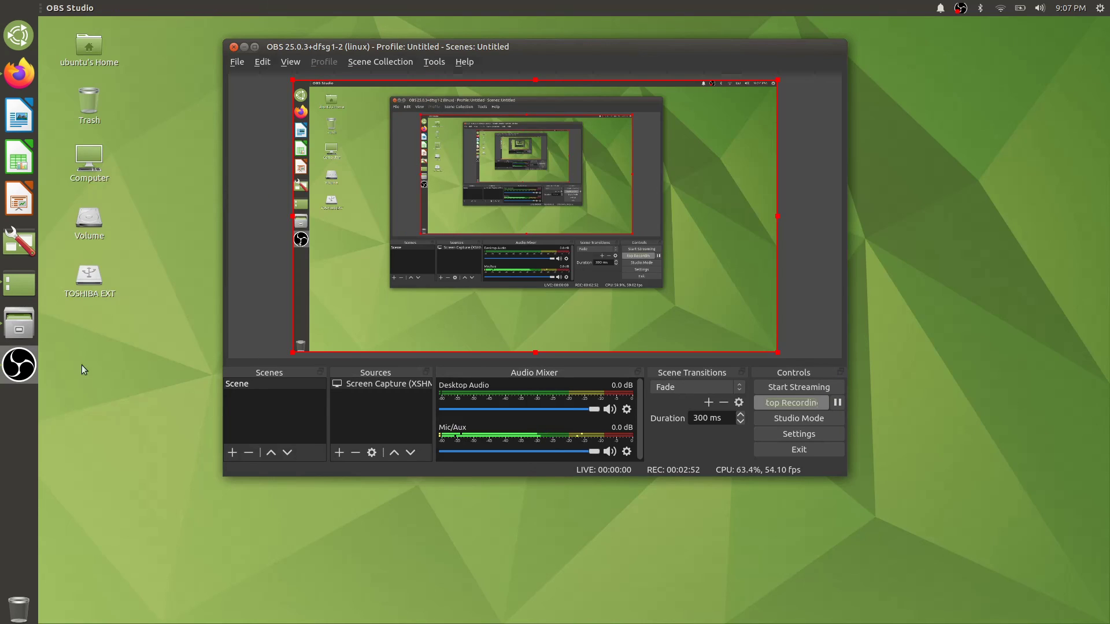